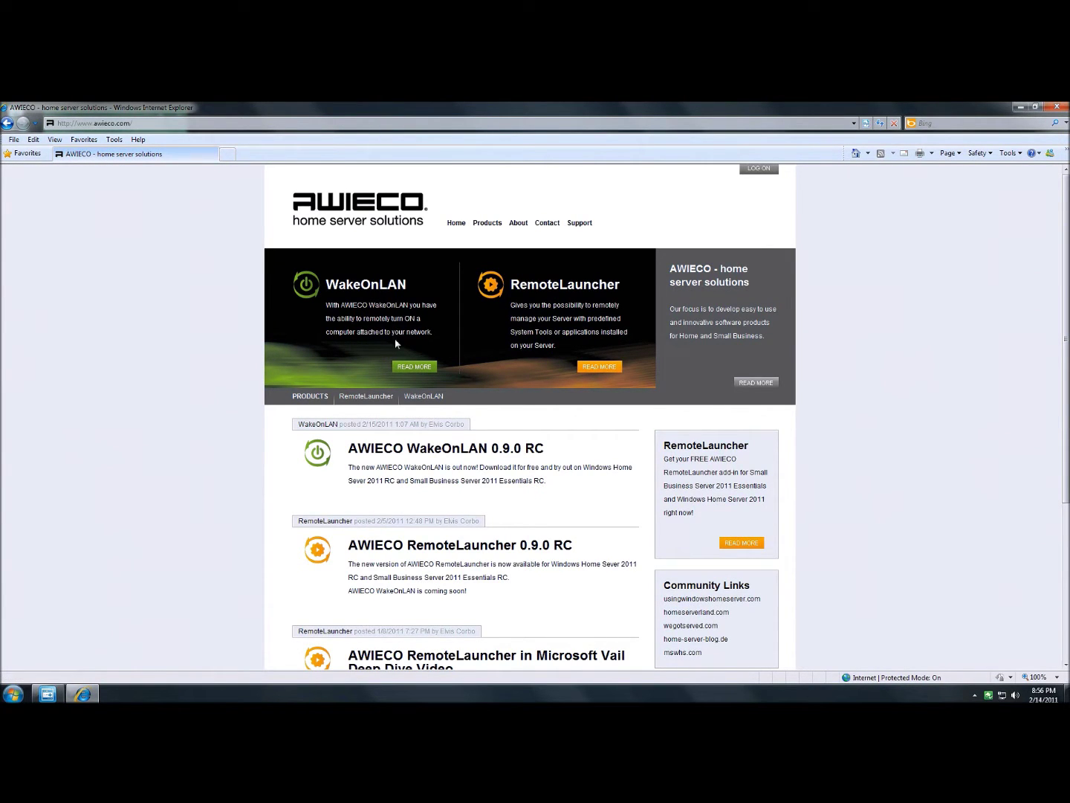
Step: Download AWIECO_WakeOnLAN.wssx to the desktop, replacing the existing copy, and close Internet Explorer
left_click(412, 366)
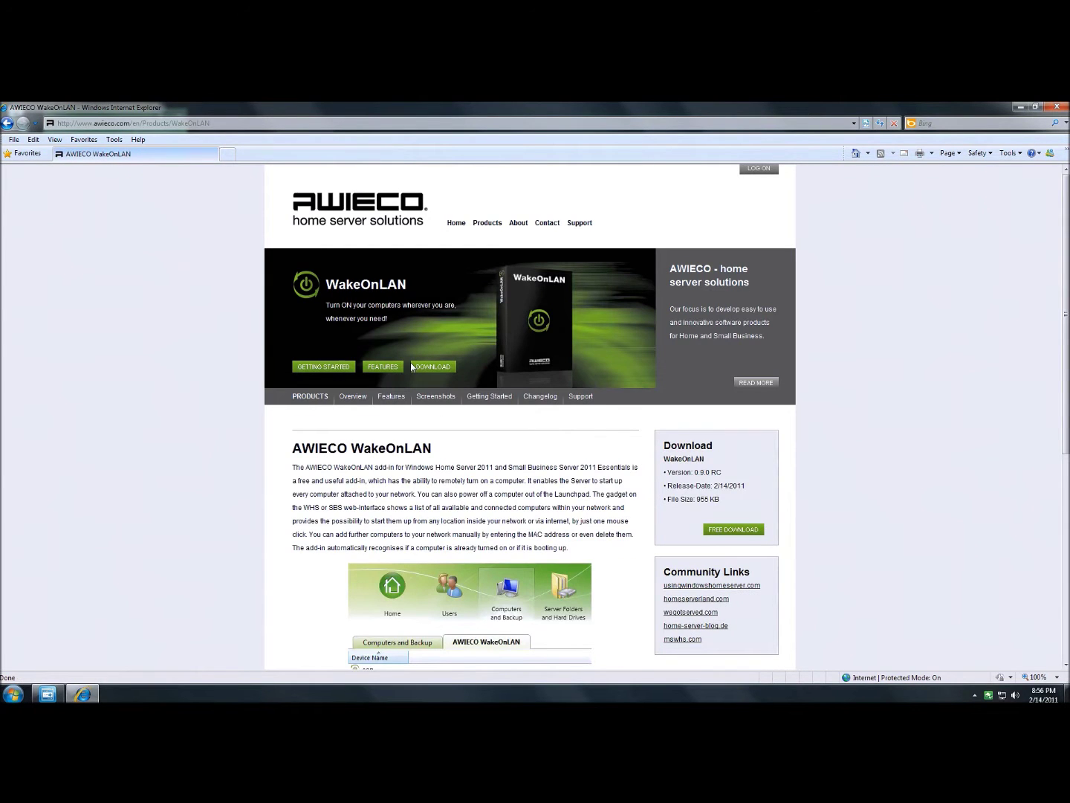
left_click(732, 534)
left_click(564, 402)
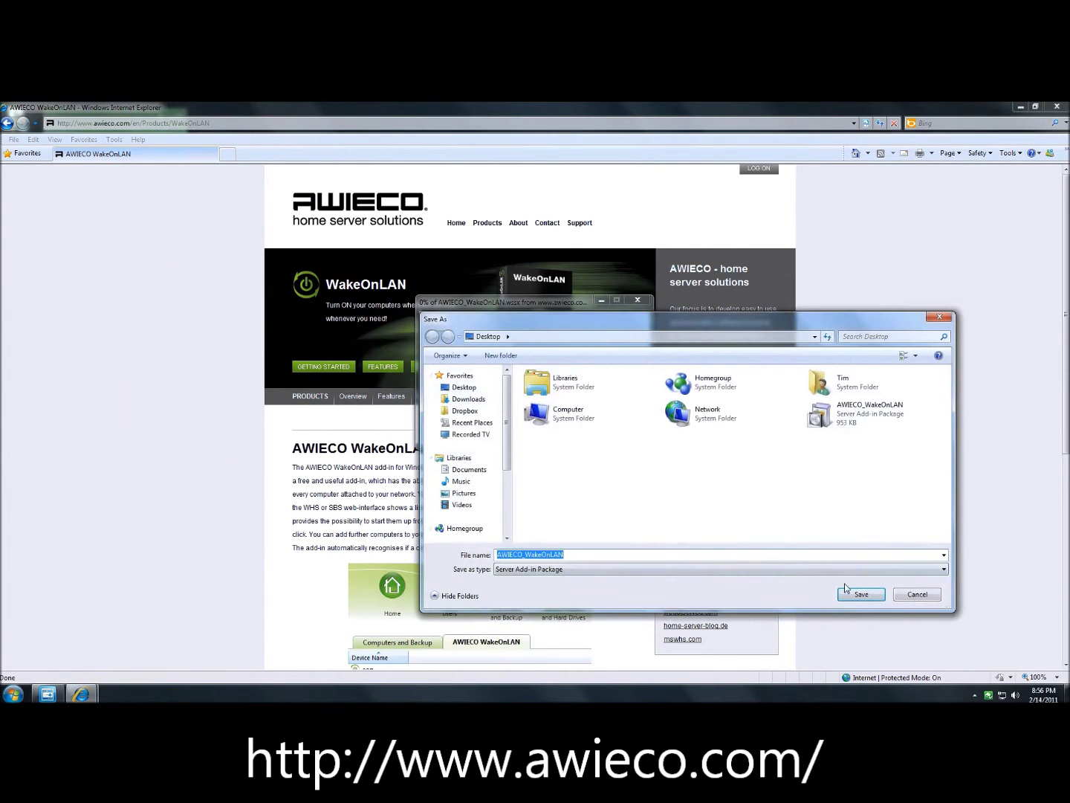
left_click(855, 593)
left_click(567, 400)
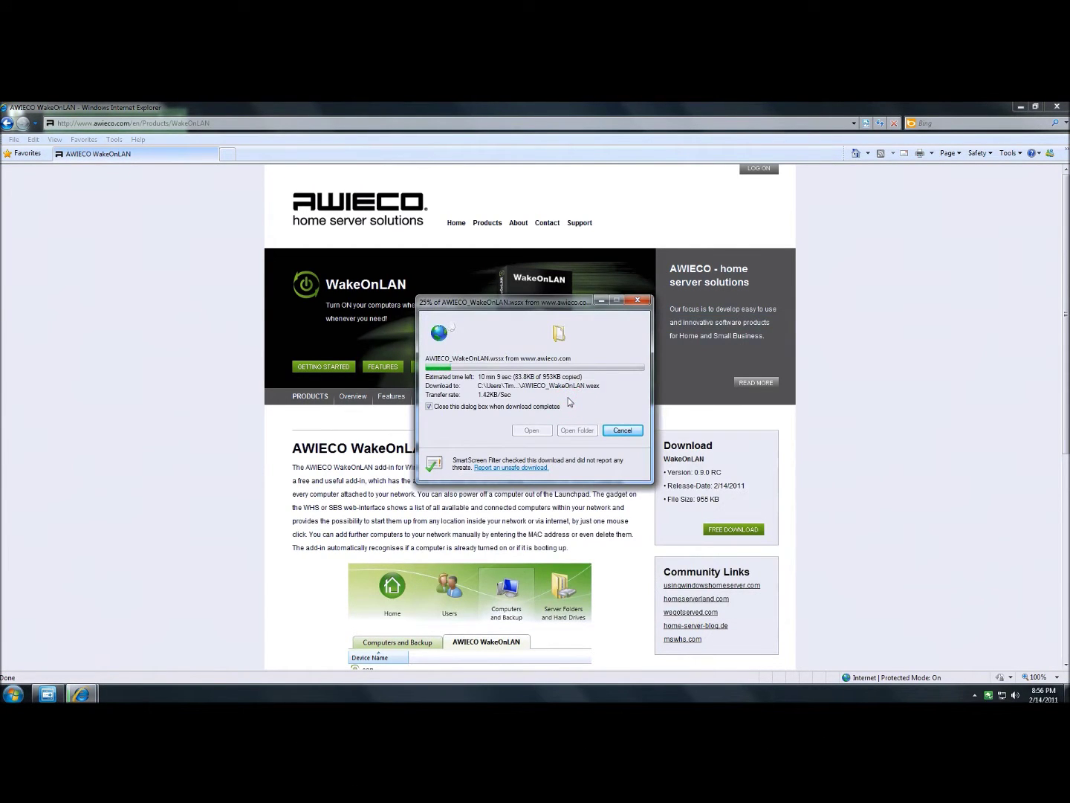
left_click(1063, 108)
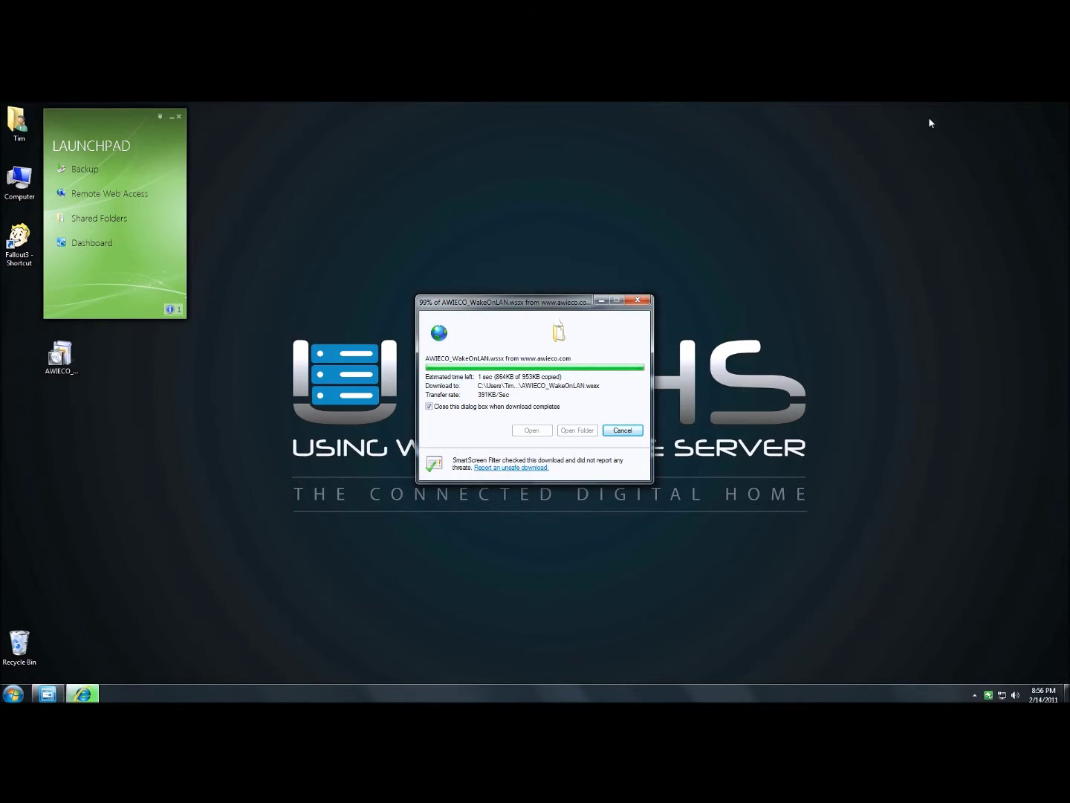
left_click(60, 355)
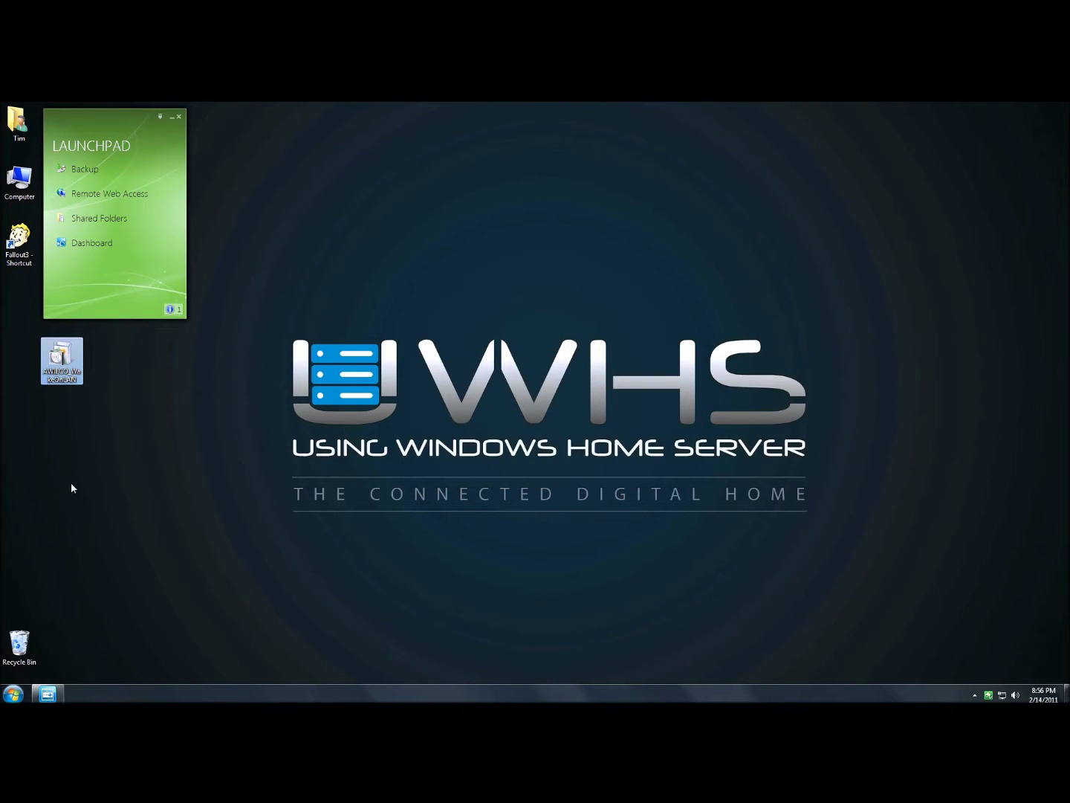
Step: Launch the AWIECO_WakeOnLAN package, allow the unverified publisher, and enter the server administrator password
double_click(64, 377)
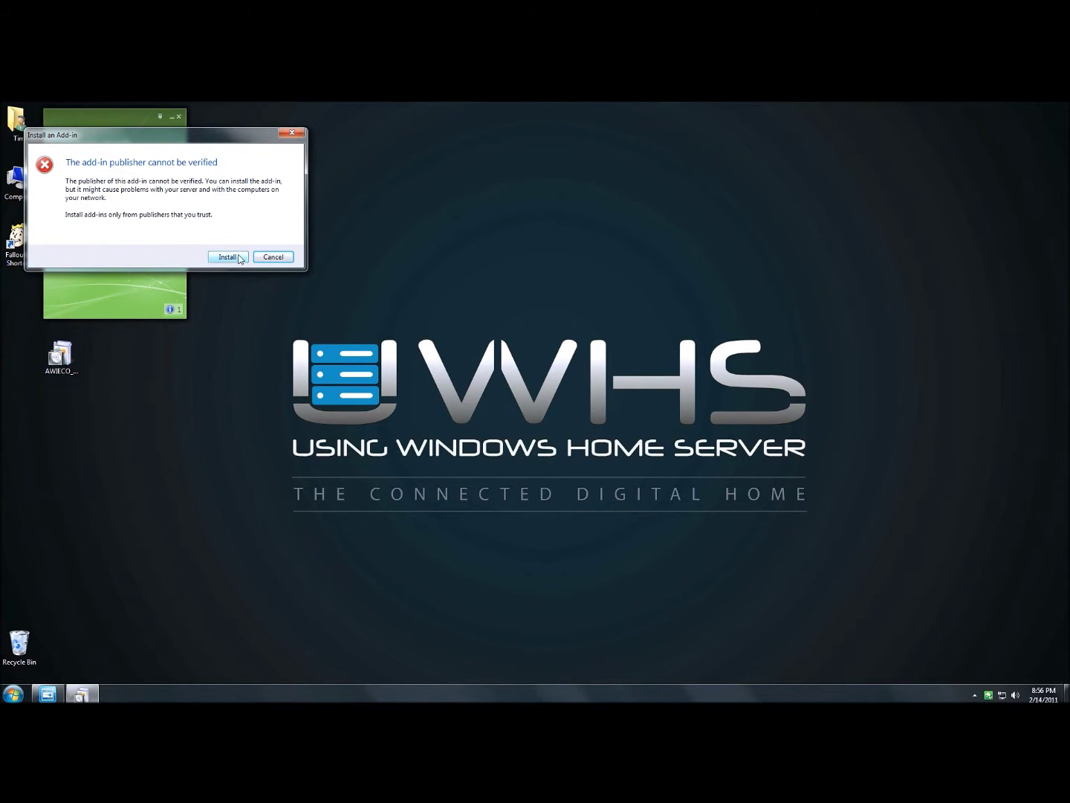
left_click(229, 256)
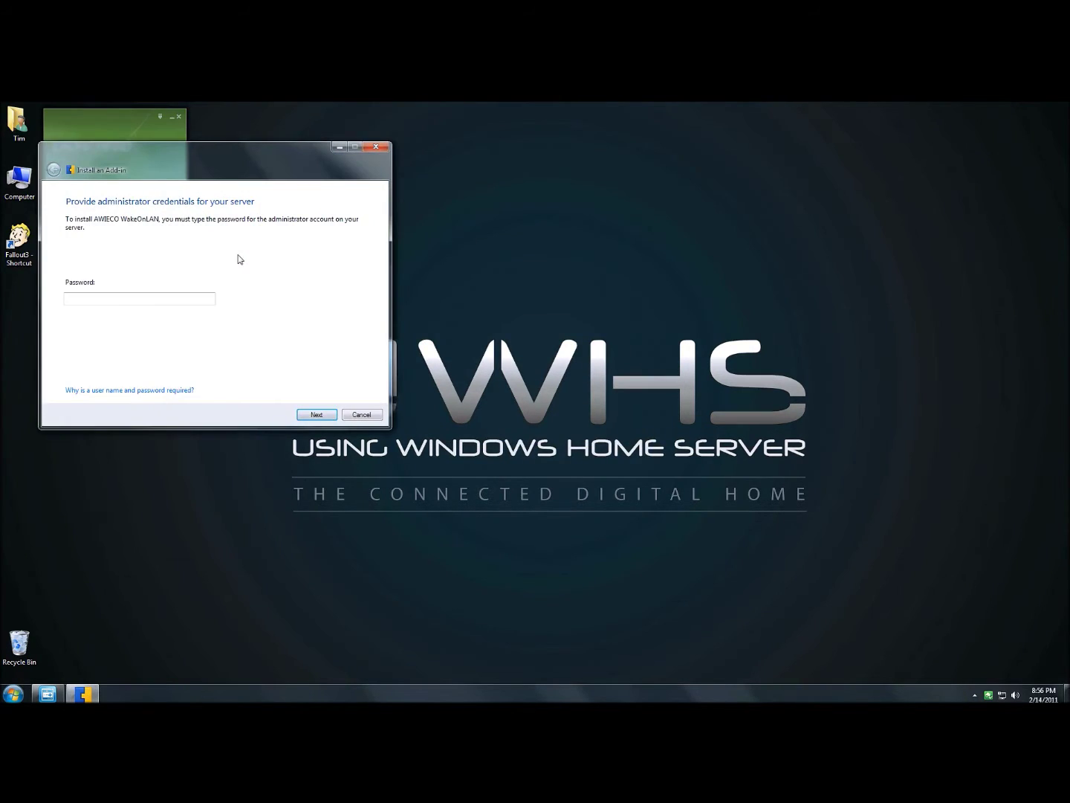
left_click(185, 299)
type("•••••••••")
key("Return")
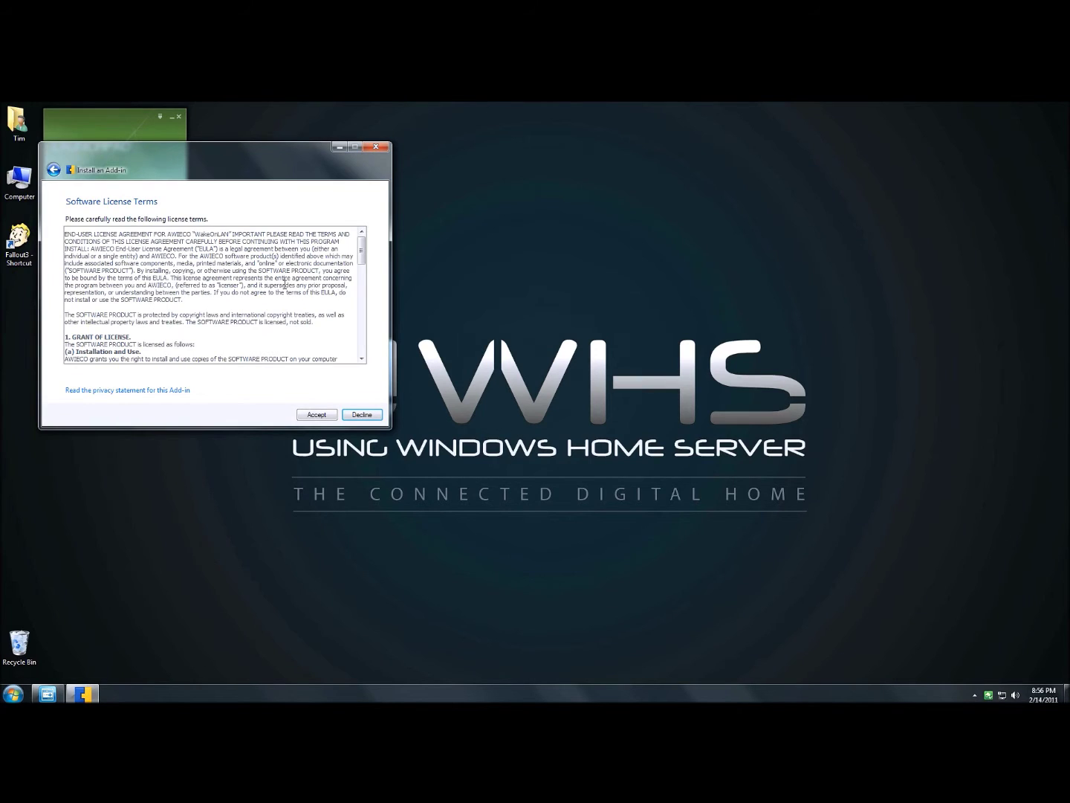
Step: Accept the WakeOnLAN license, choose 'On the server and on all of the computers on the network', and install
left_click_drag(362, 256, 364, 340)
left_click(316, 414)
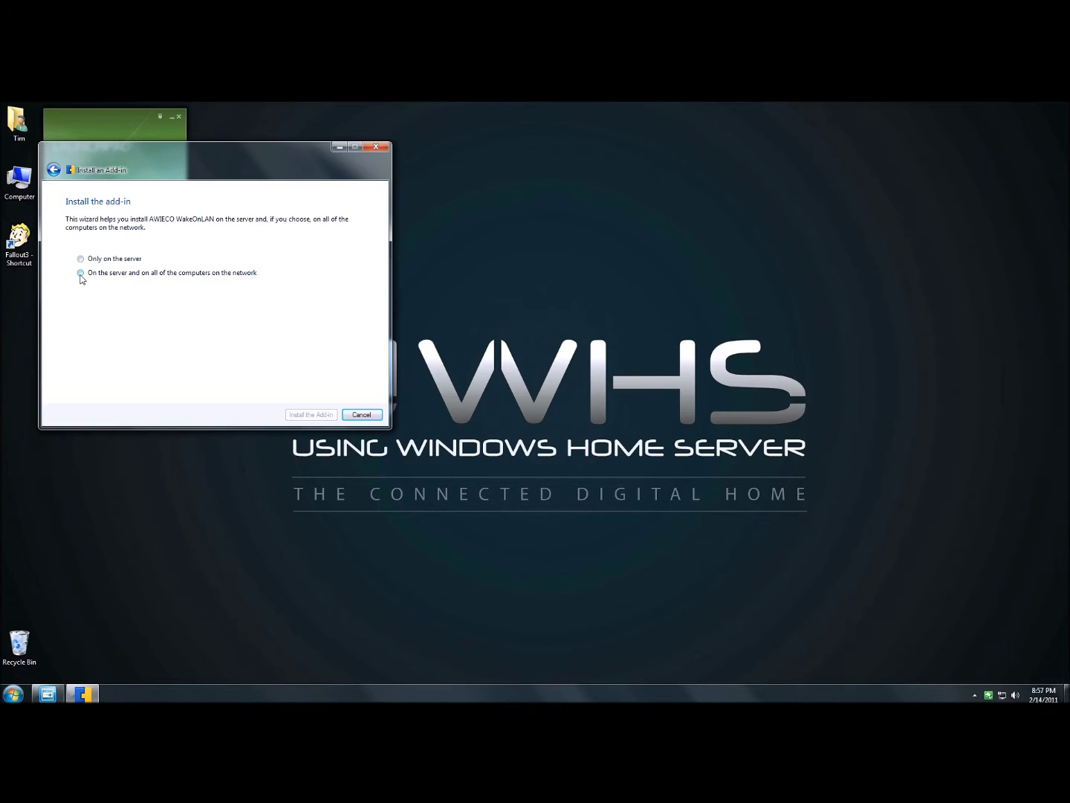
left_click_drag(148, 176, 365, 182)
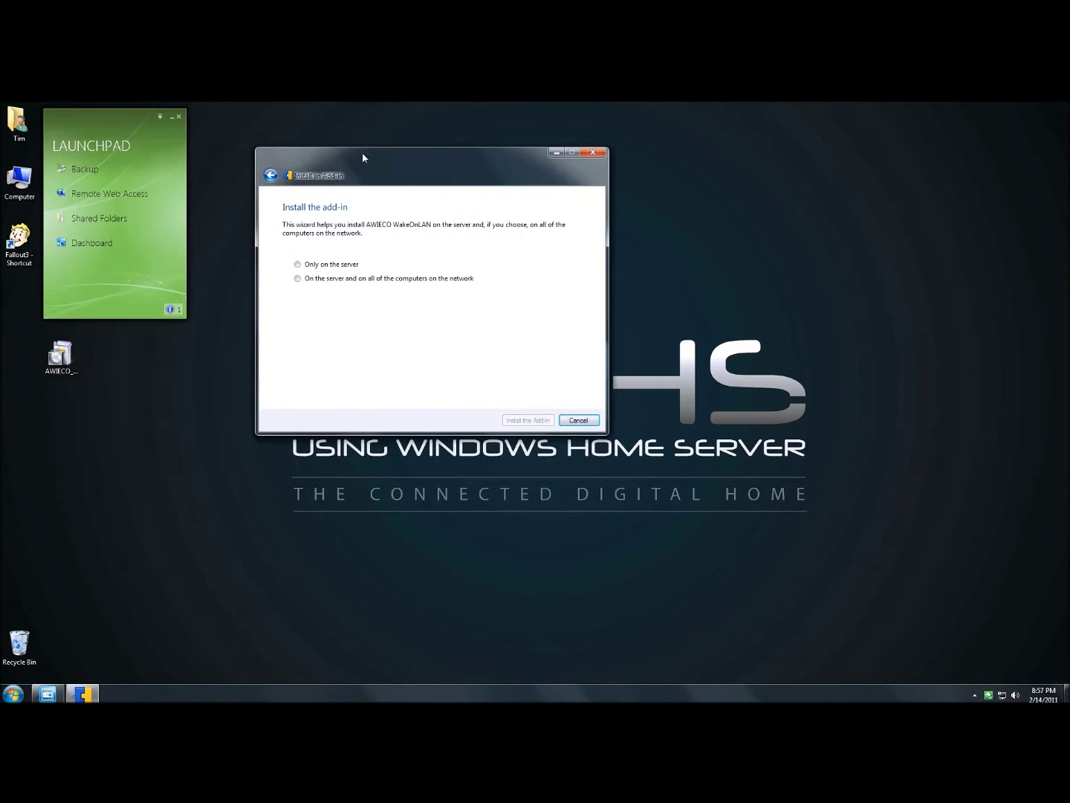
left_click(298, 279)
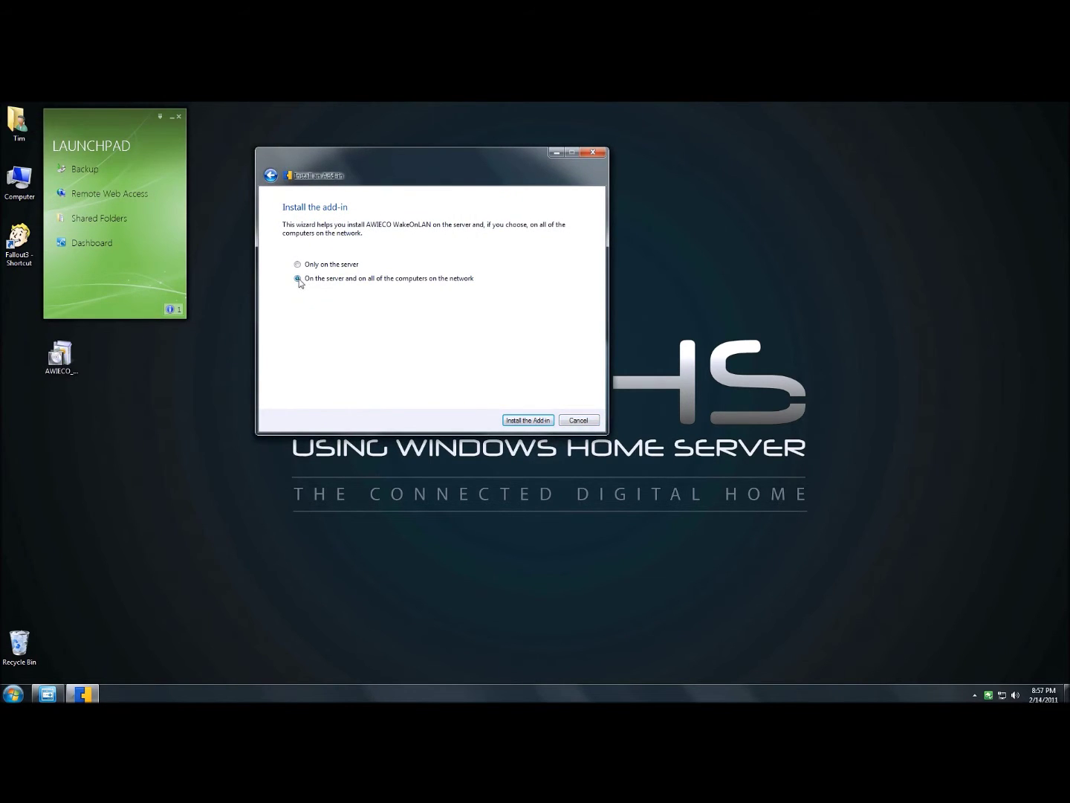
left_click(523, 421)
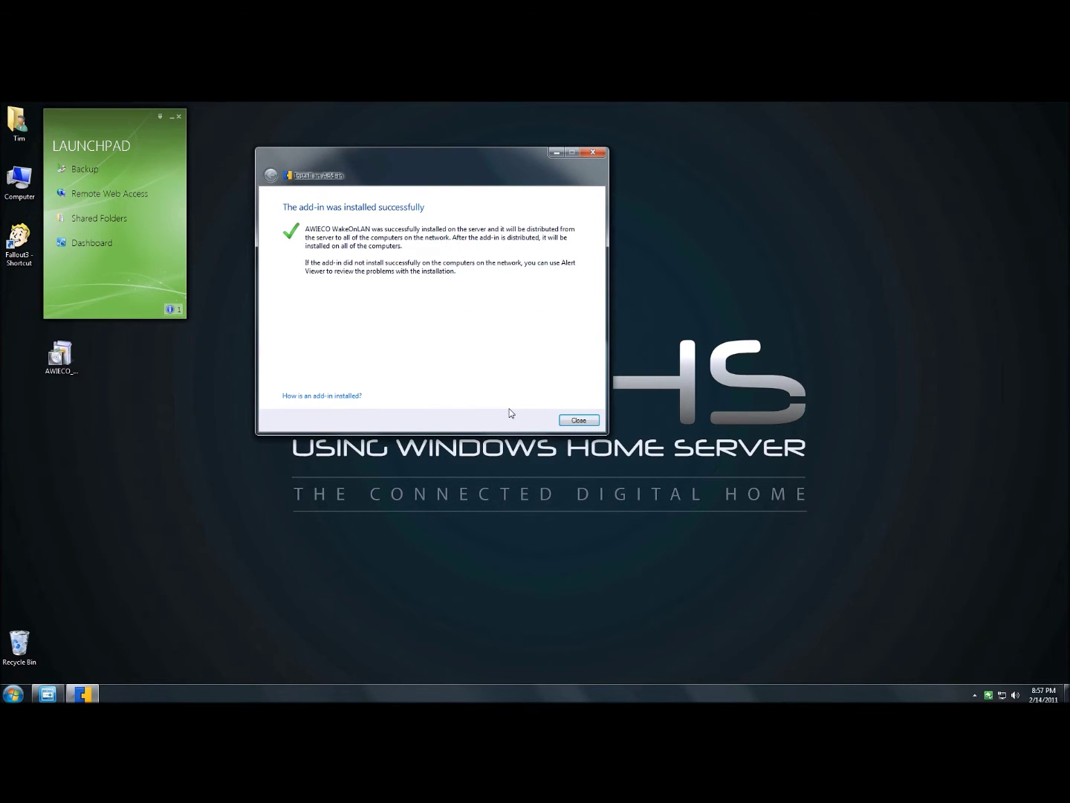
Step: Close the installer, sign in to the Dashboard from the Launchpad, and view the Add-ins tab
left_click(580, 421)
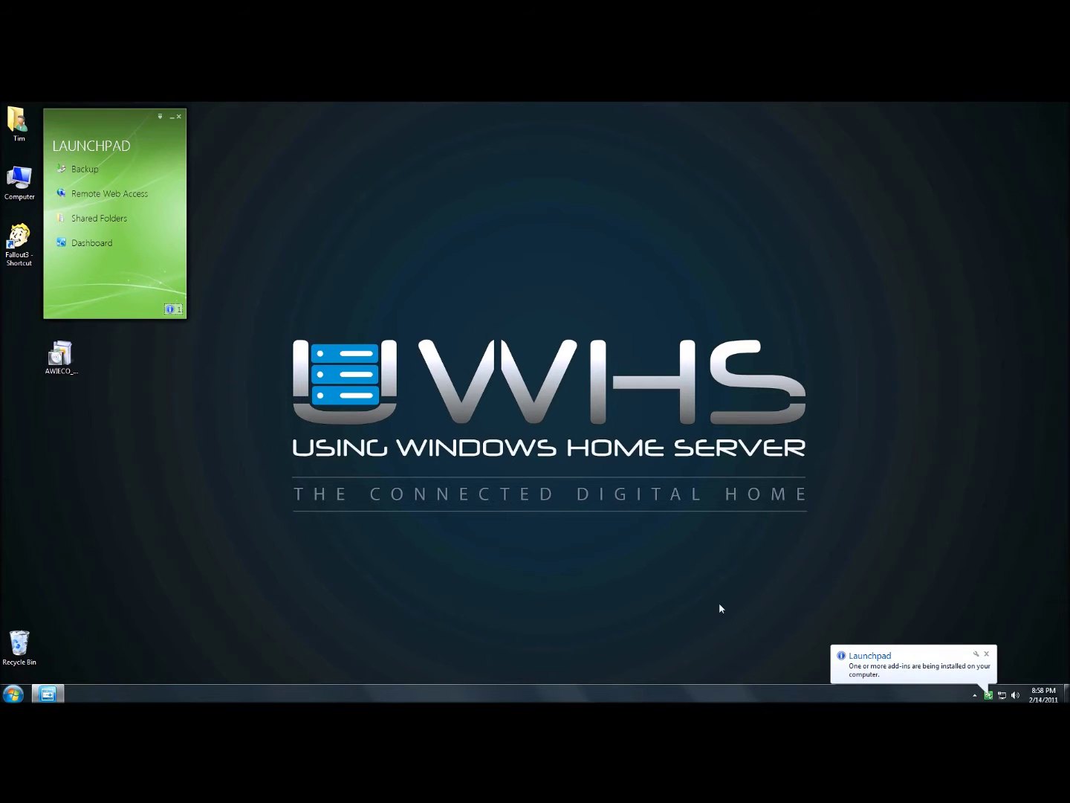
left_click(84, 248)
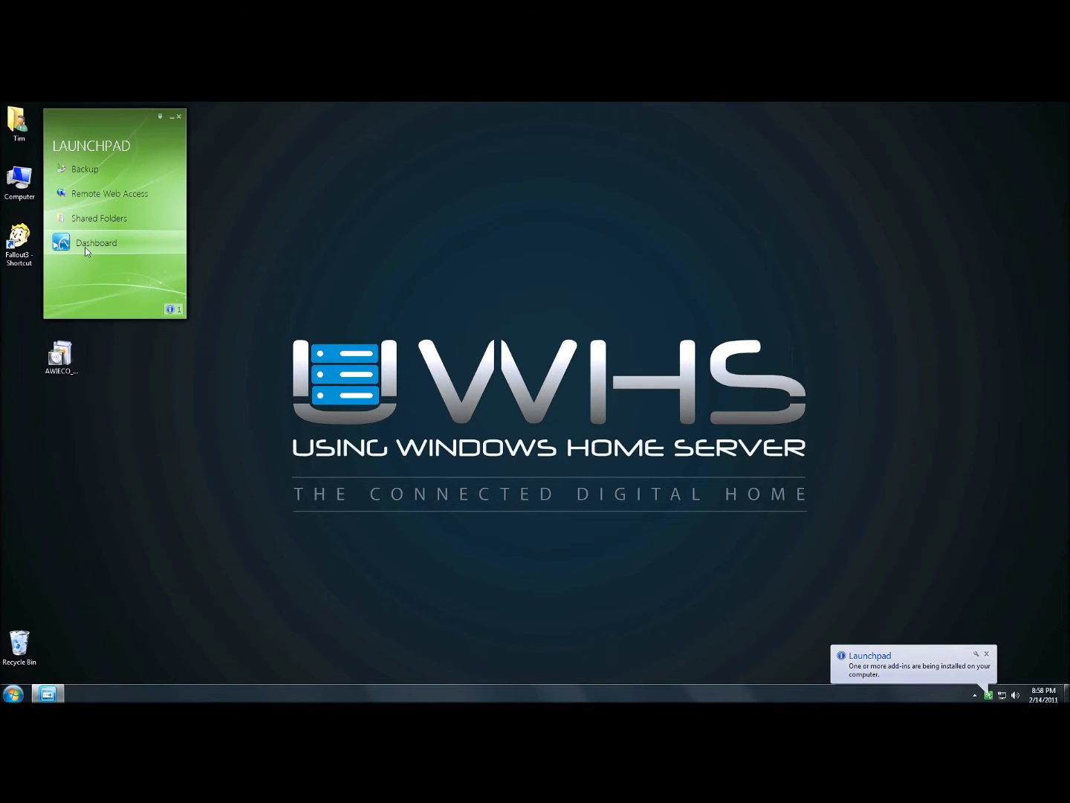
left_click(581, 373)
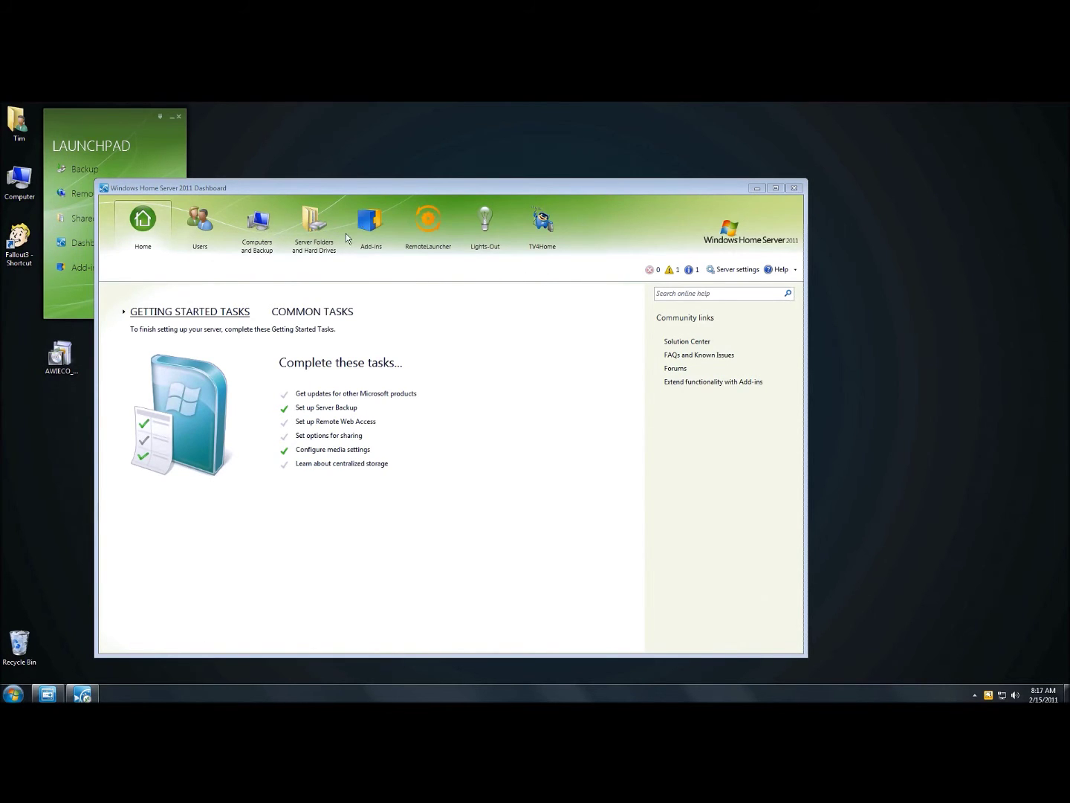
left_click(376, 222)
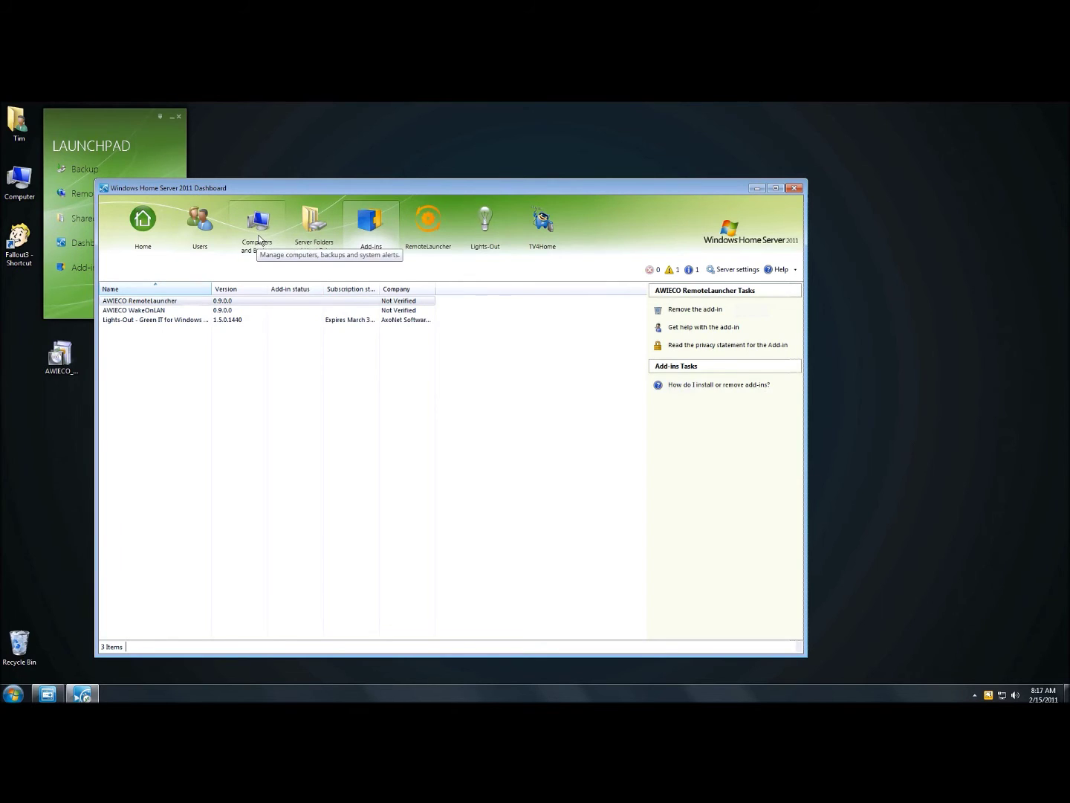
Step: Show the AWIECO WakeOnLAN list under Computers and Backup and wake up TIM-MINI10
left_click(259, 240)
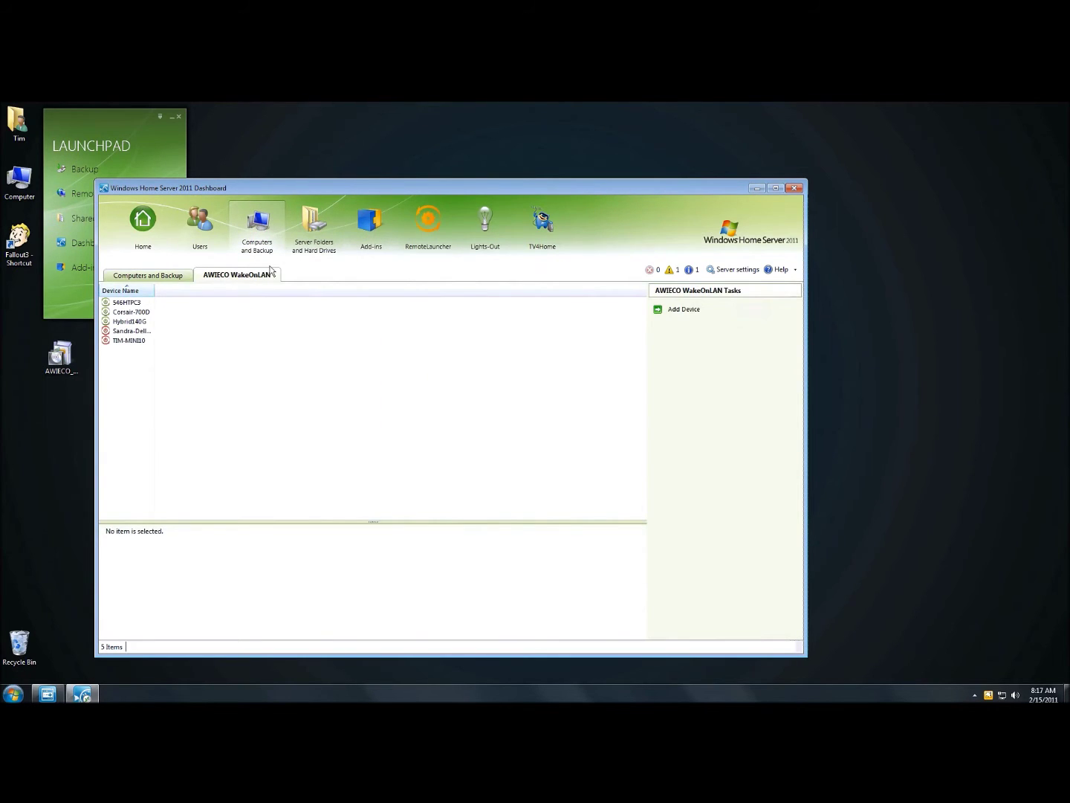
left_click(159, 280)
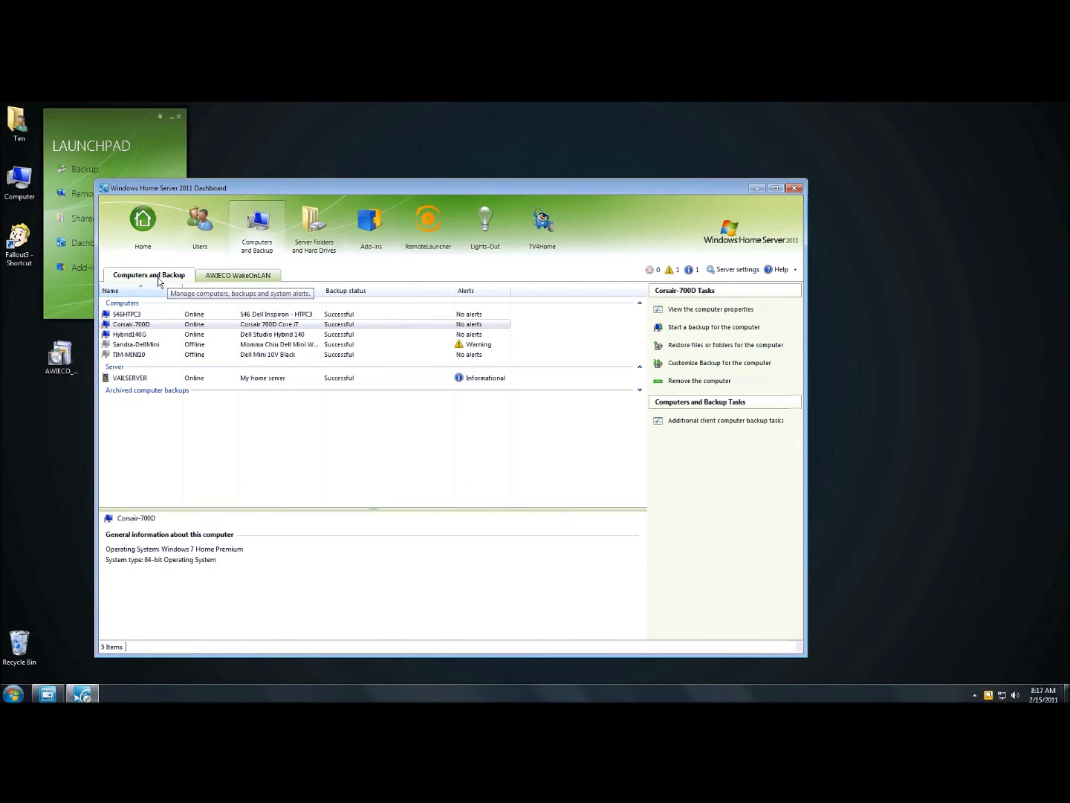
left_click(235, 277)
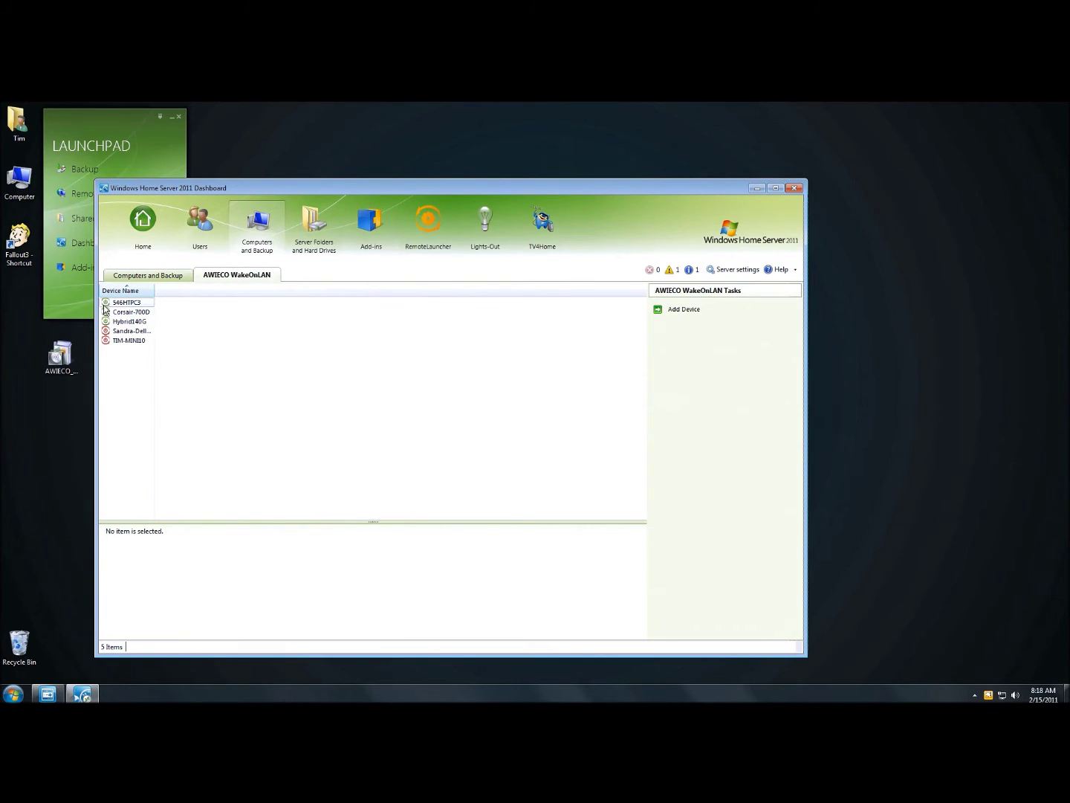
right_click(135, 342)
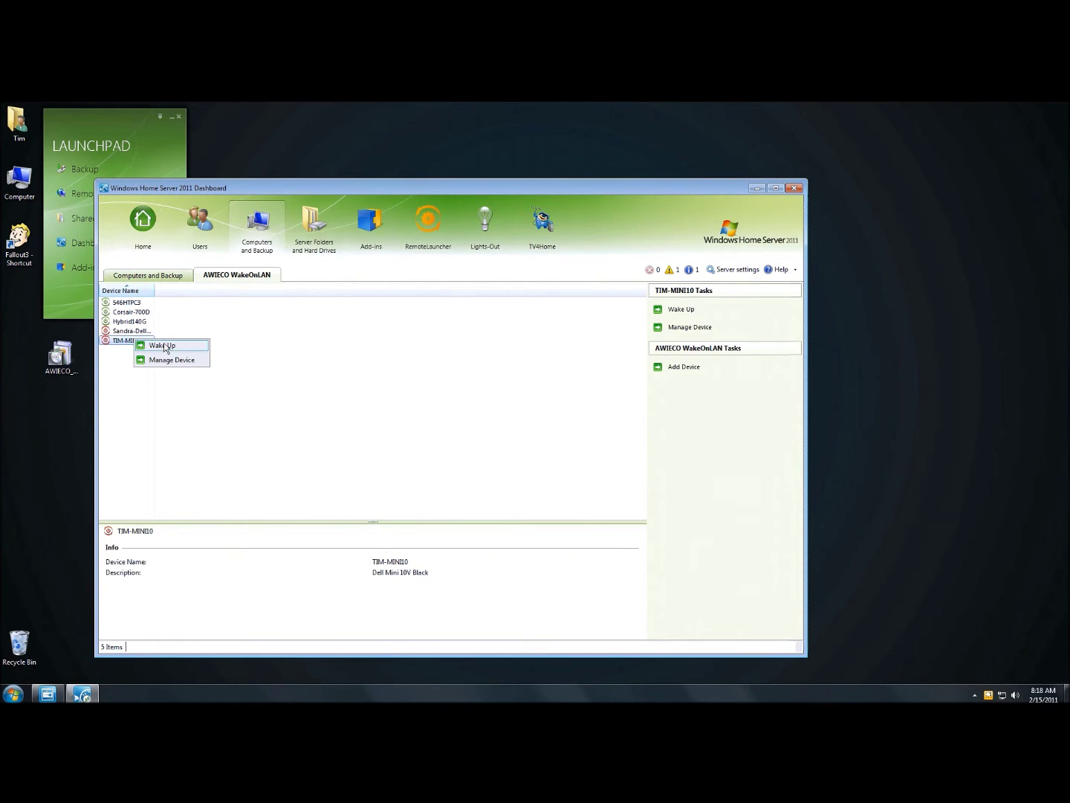
left_click(176, 332)
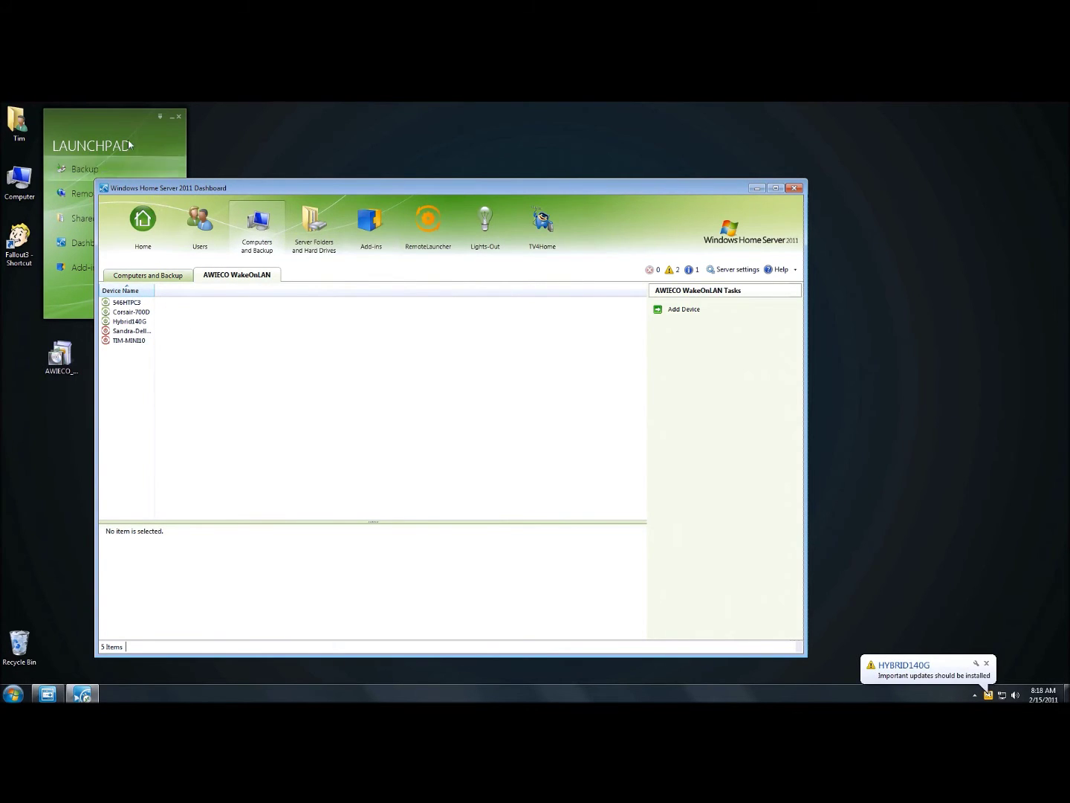
Step: Run AWIECO WakeOnLAN from the Launchpad's Add-ins list, then return to the main Launchpad menu
left_click(72, 290)
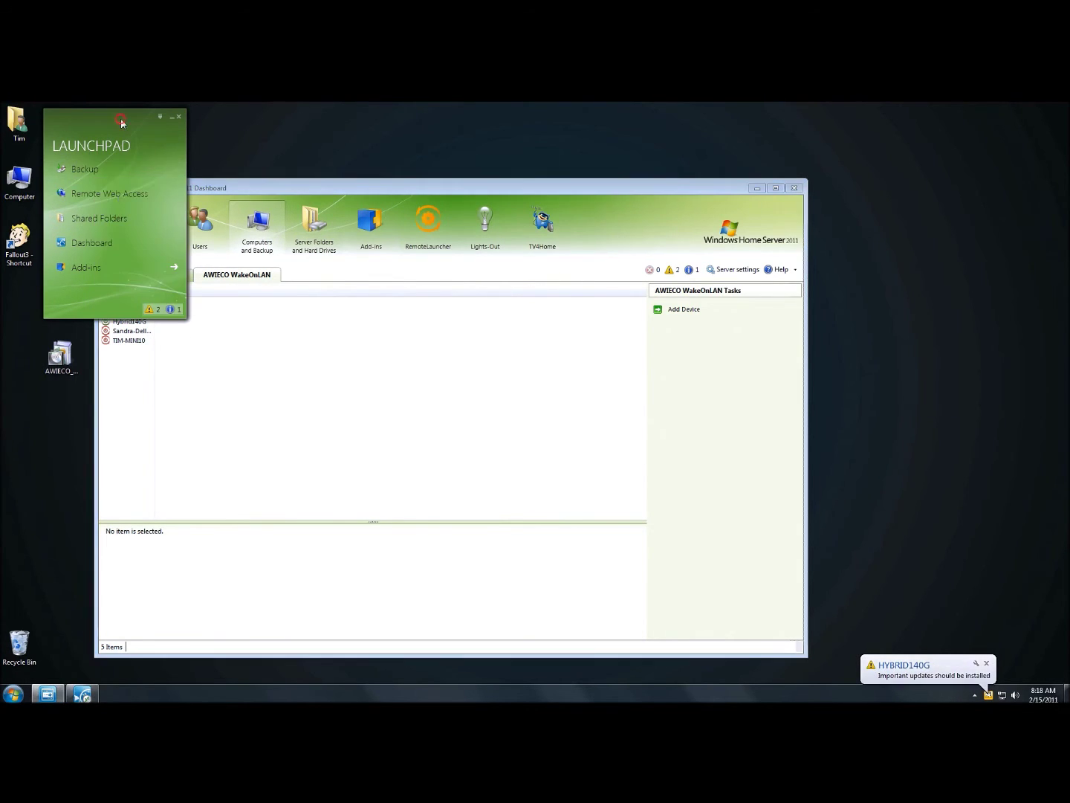
left_click(79, 270)
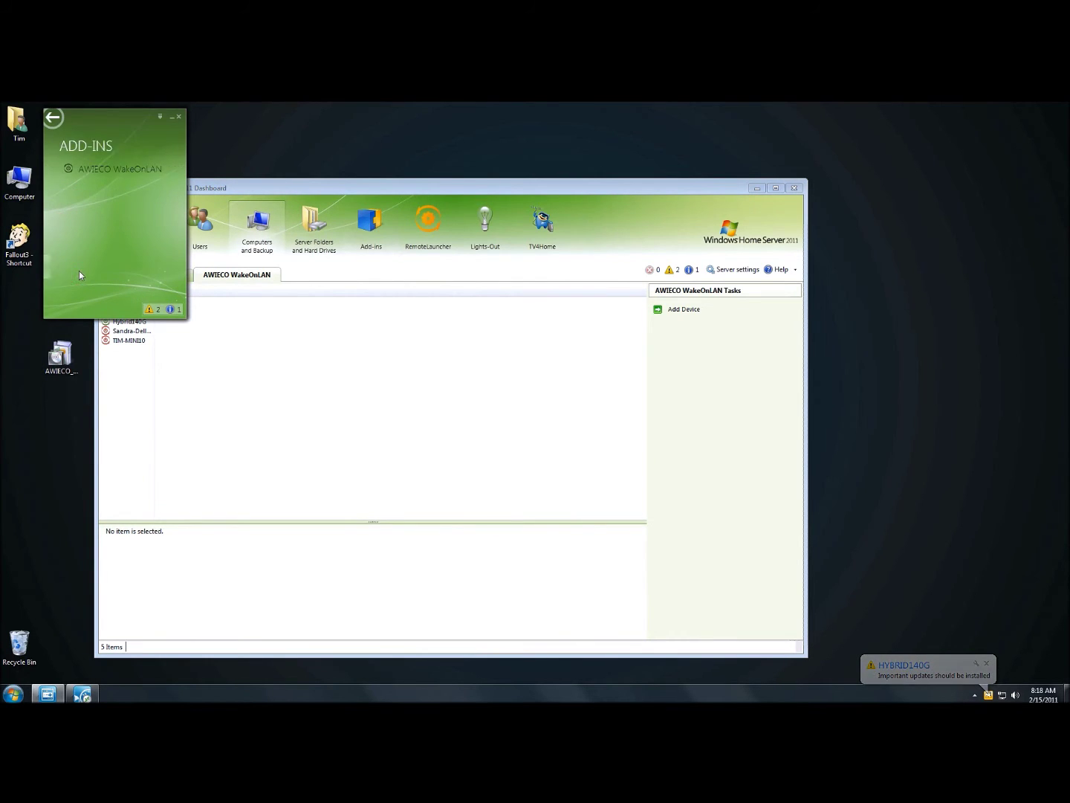
left_click(97, 174)
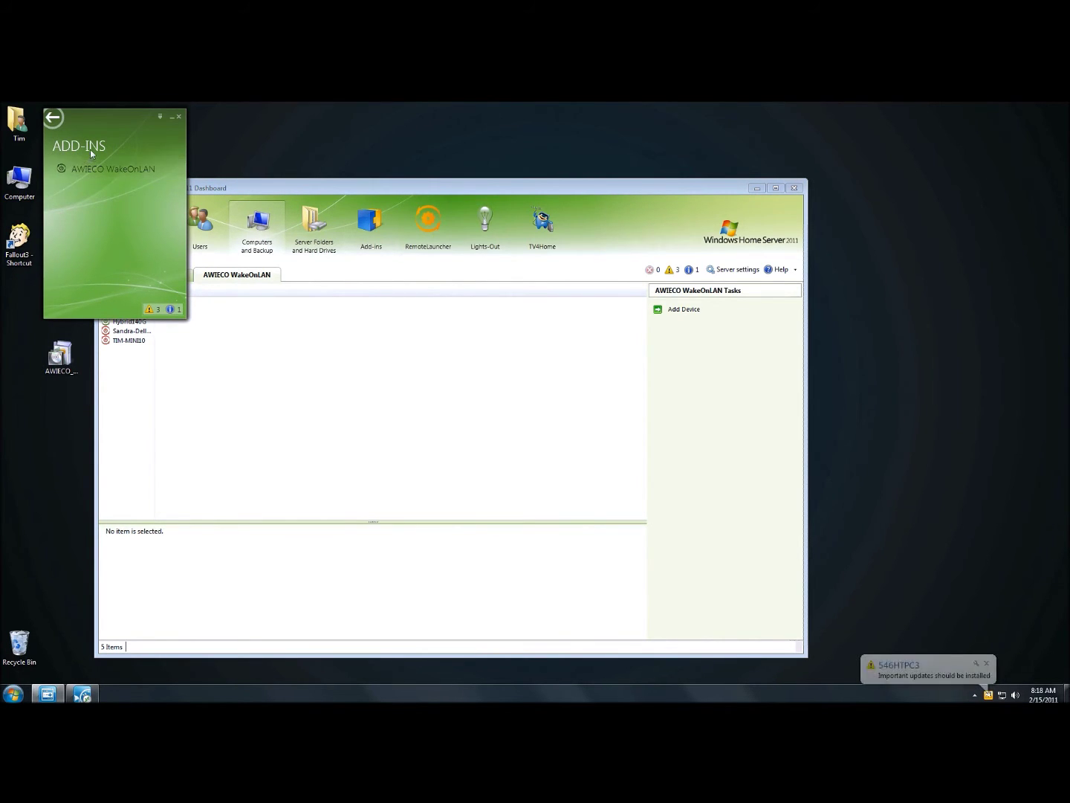
left_click(52, 119)
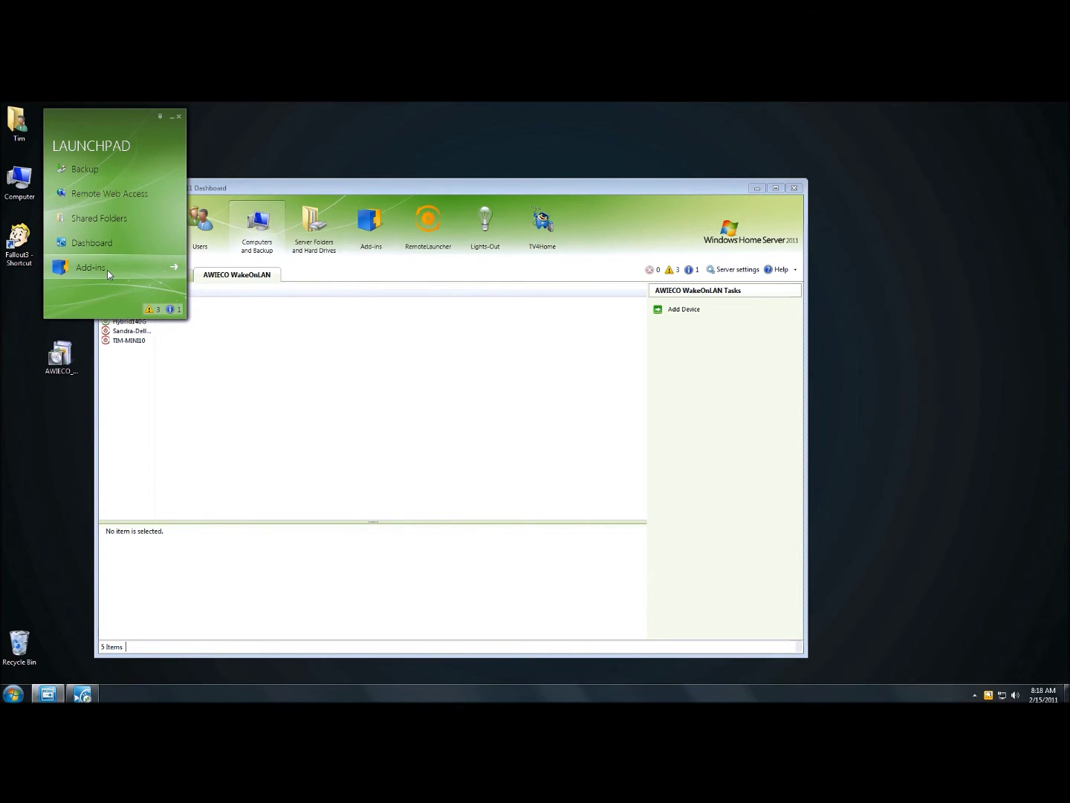
right_click(990, 695)
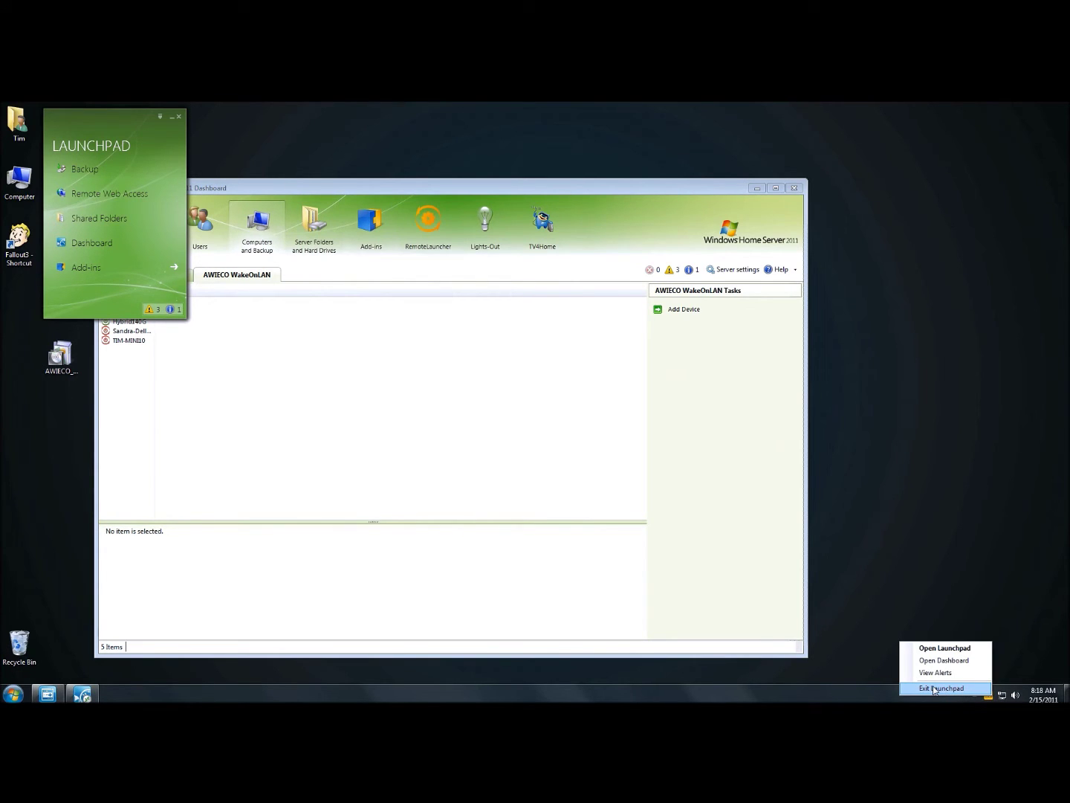
Step: Dismiss the Start menu and close the Launchpad window
left_click(13, 694)
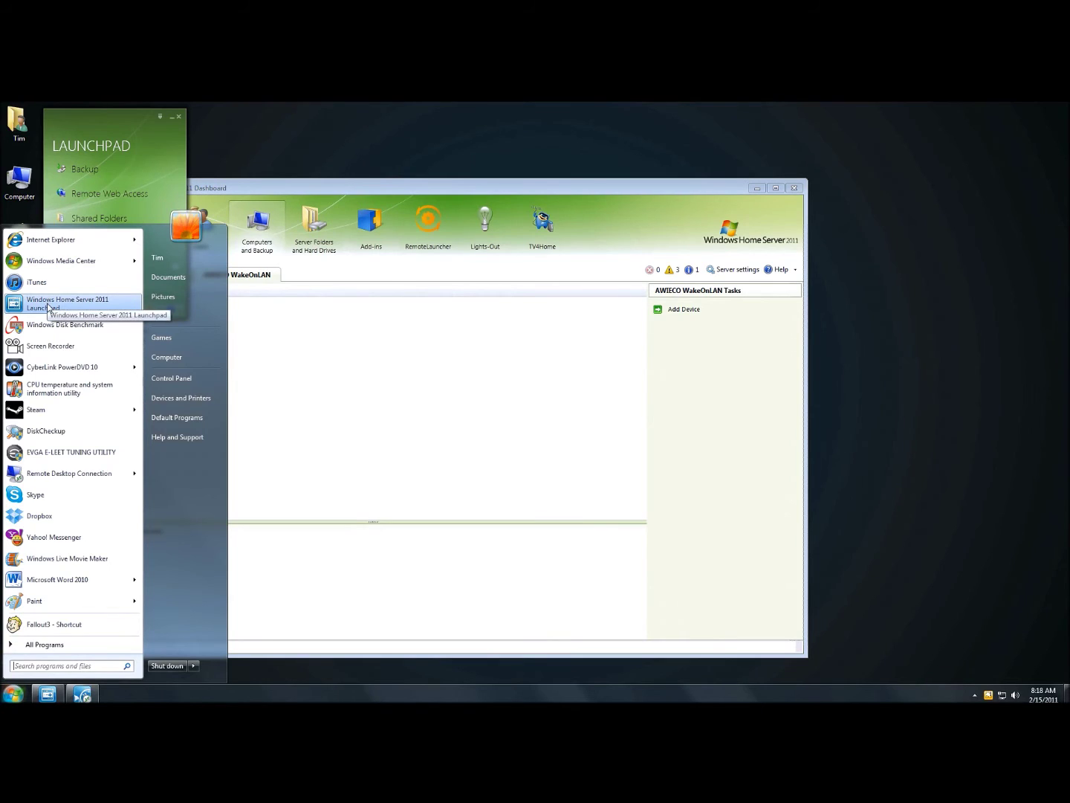
left_click(217, 137)
left_click(179, 116)
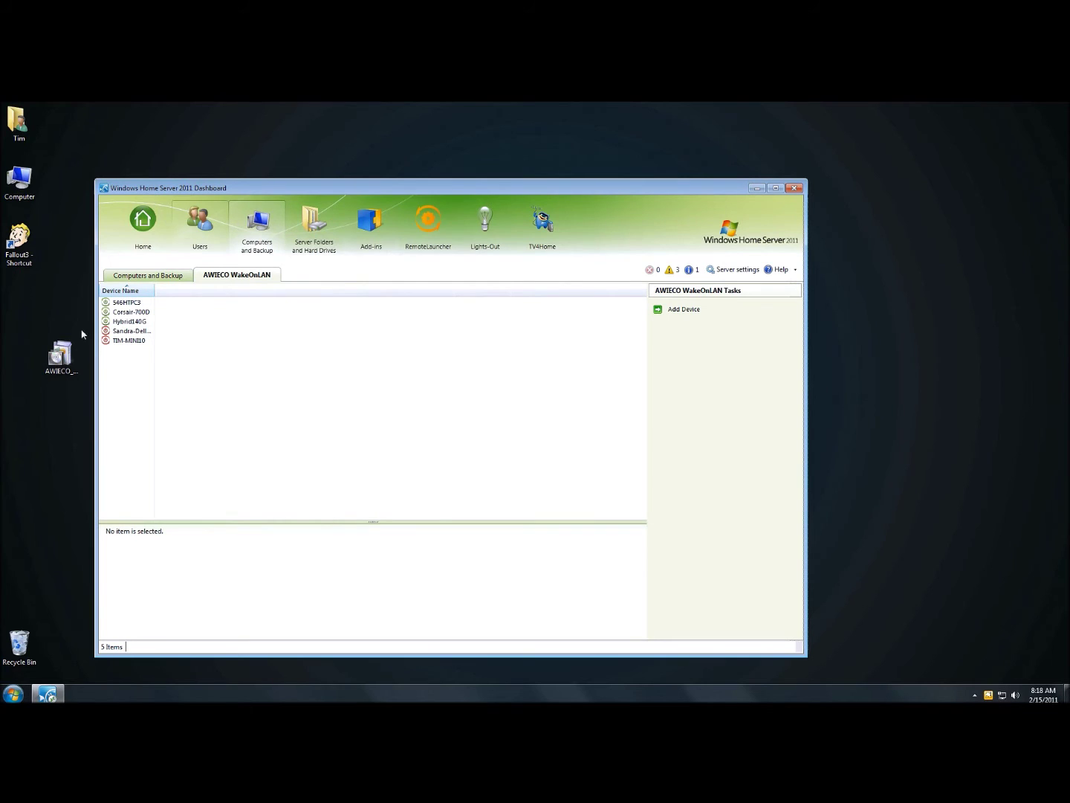
Step: Open Manage Device for 546HTPC3 in the AWIECO WakeOnLAN list
left_click(125, 302)
right_click(119, 306)
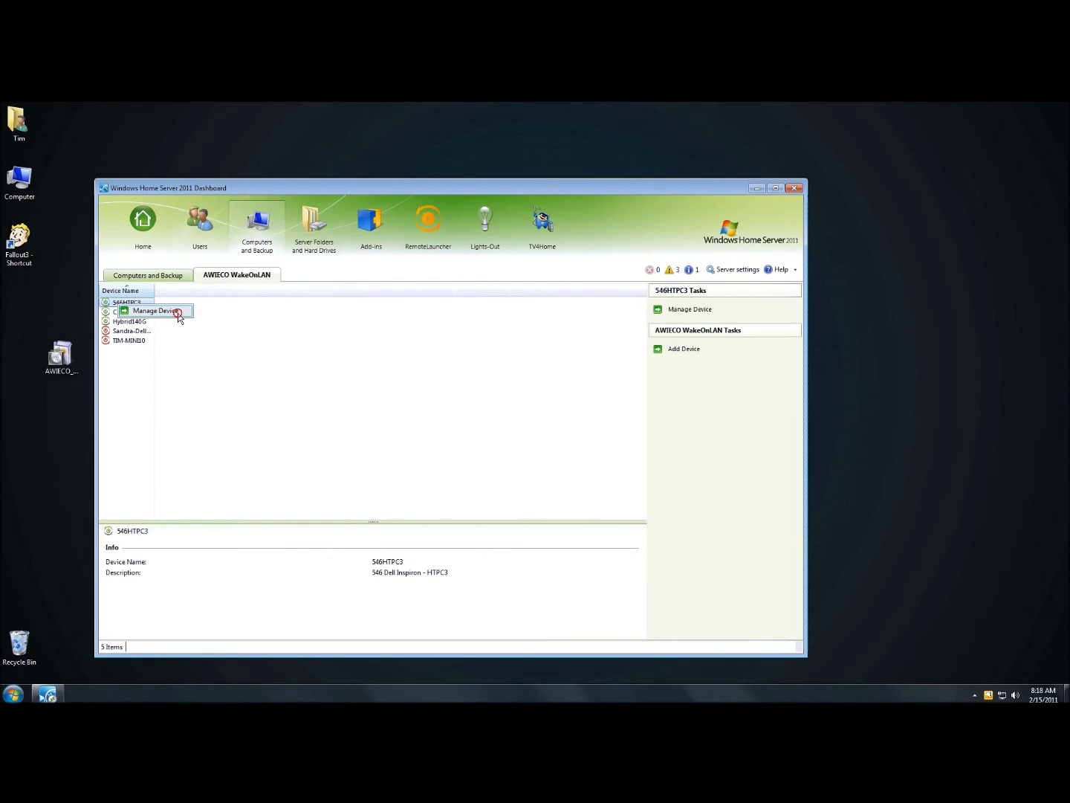
left_click(177, 312)
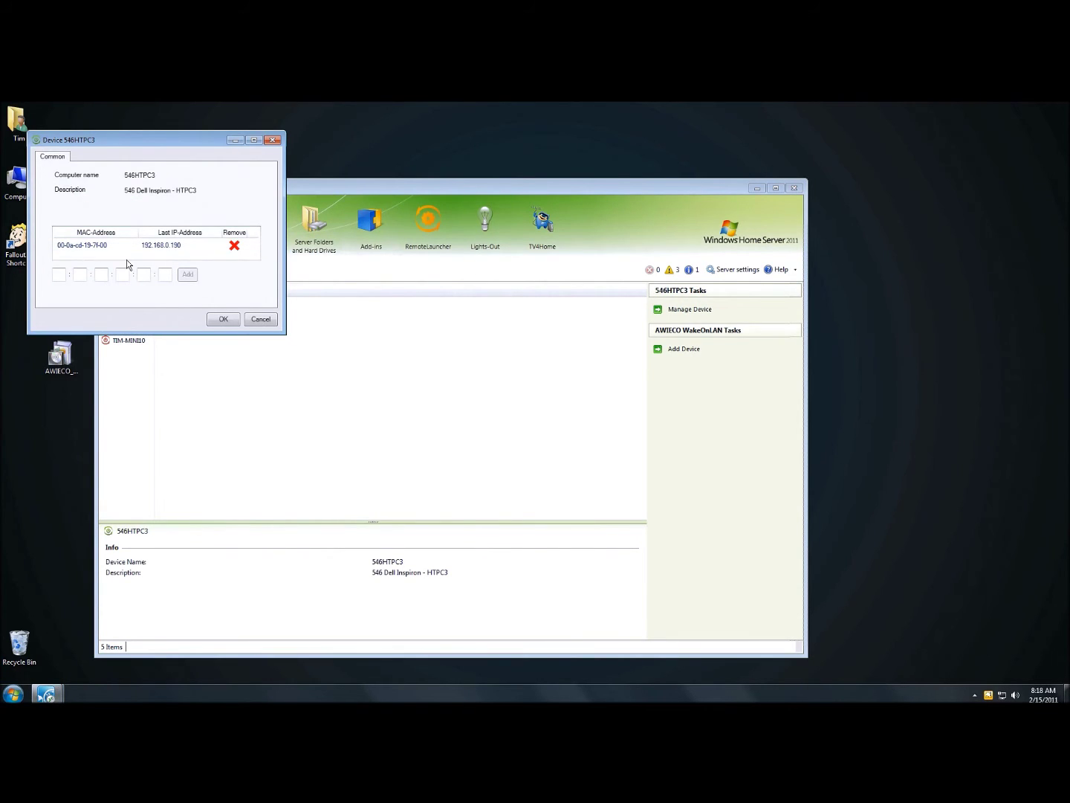
Step: Close the Device 546HTPC3 dialog with OK
left_click(259, 320)
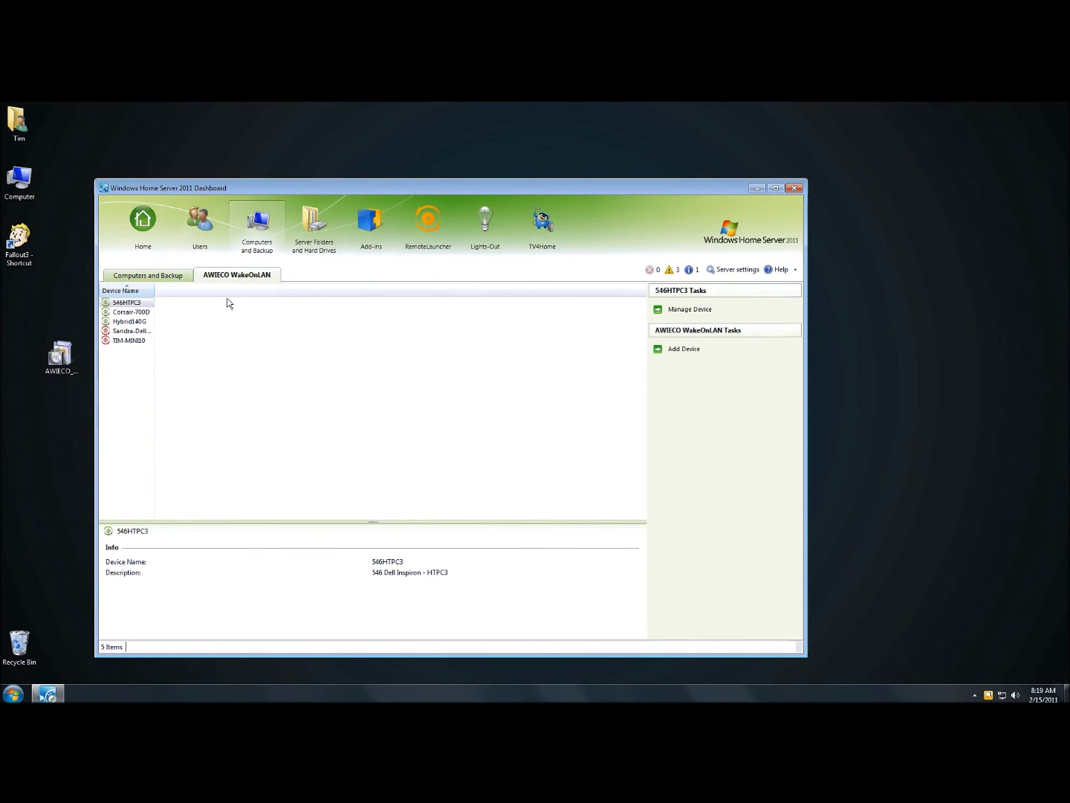
Step: Open Computer Management's Device Manager, expand Network adapters, and bring up the first Realtek PCIe GBE controller's options
right_click(15, 196)
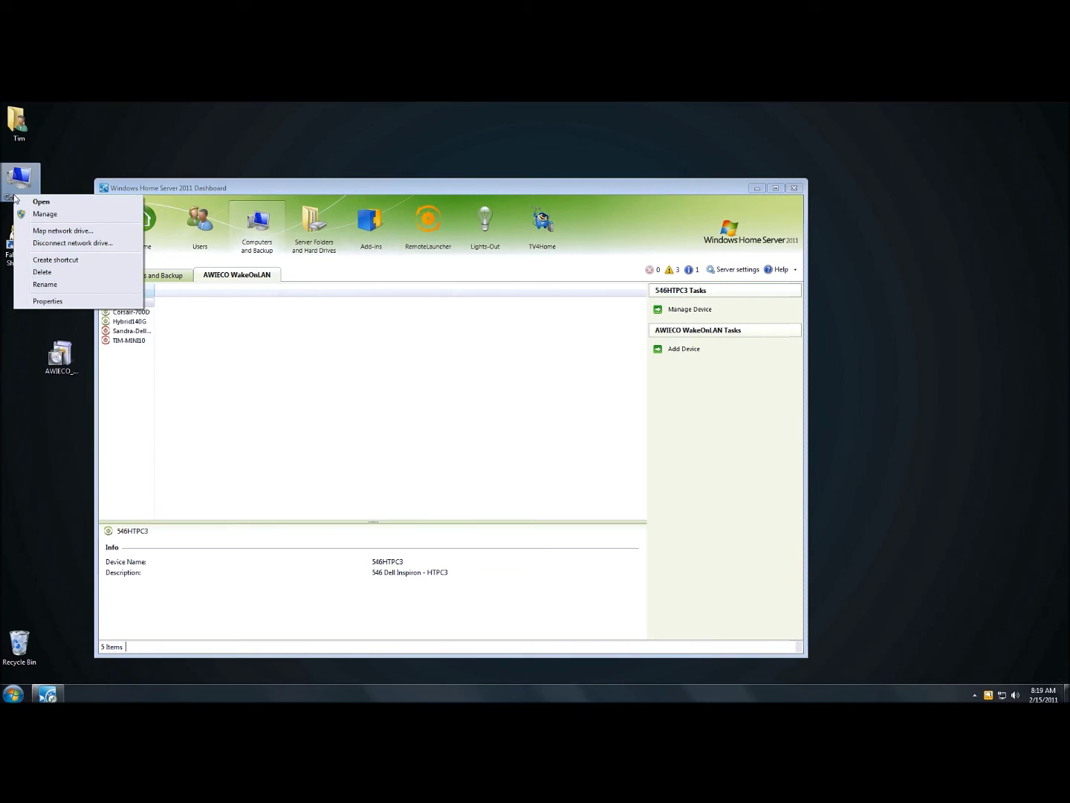
left_click(47, 215)
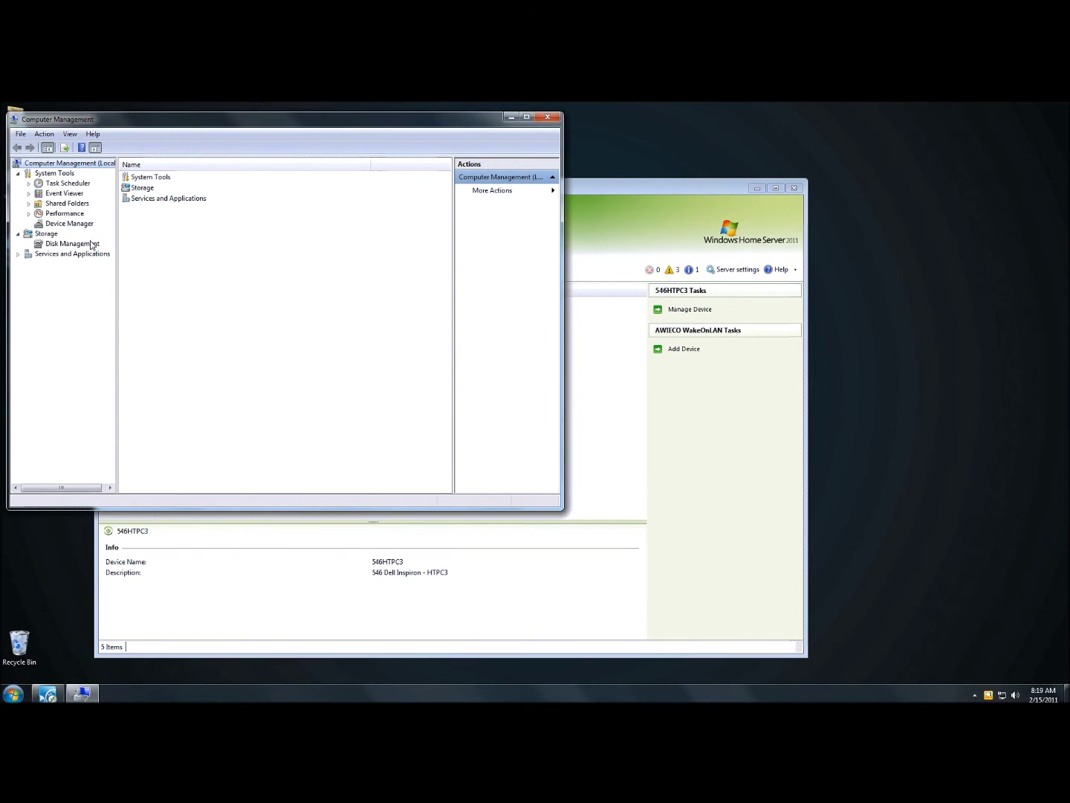
left_click(69, 223)
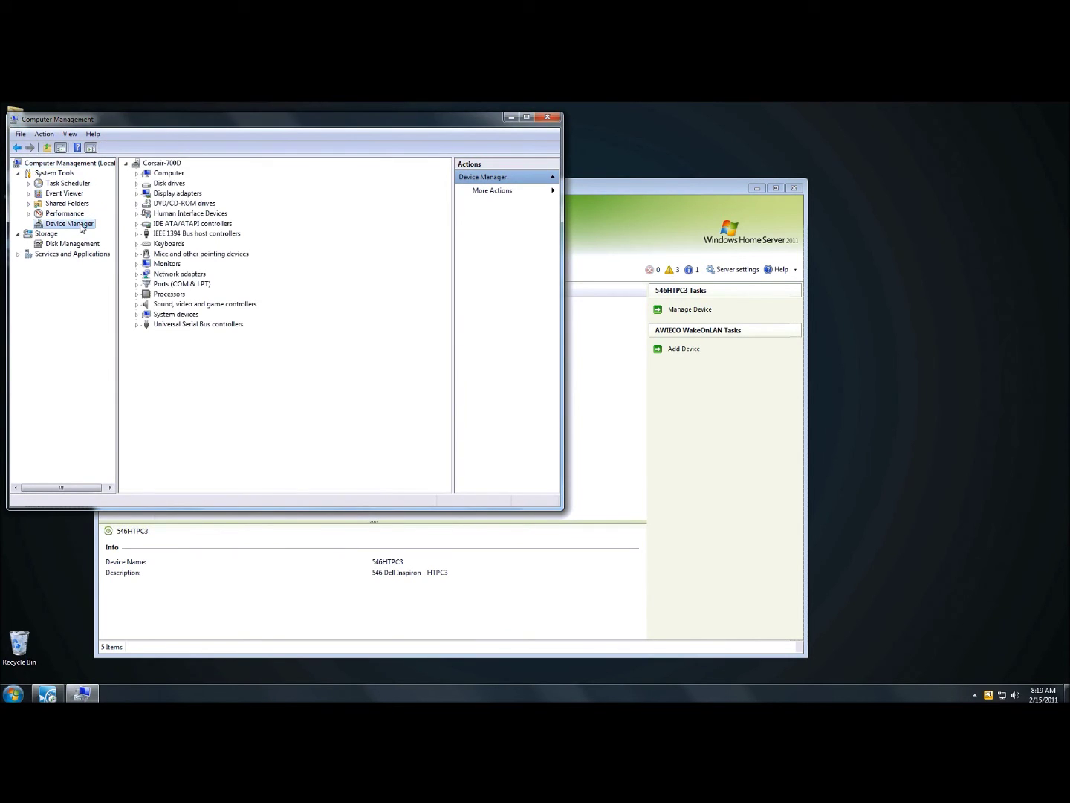
left_click(138, 275)
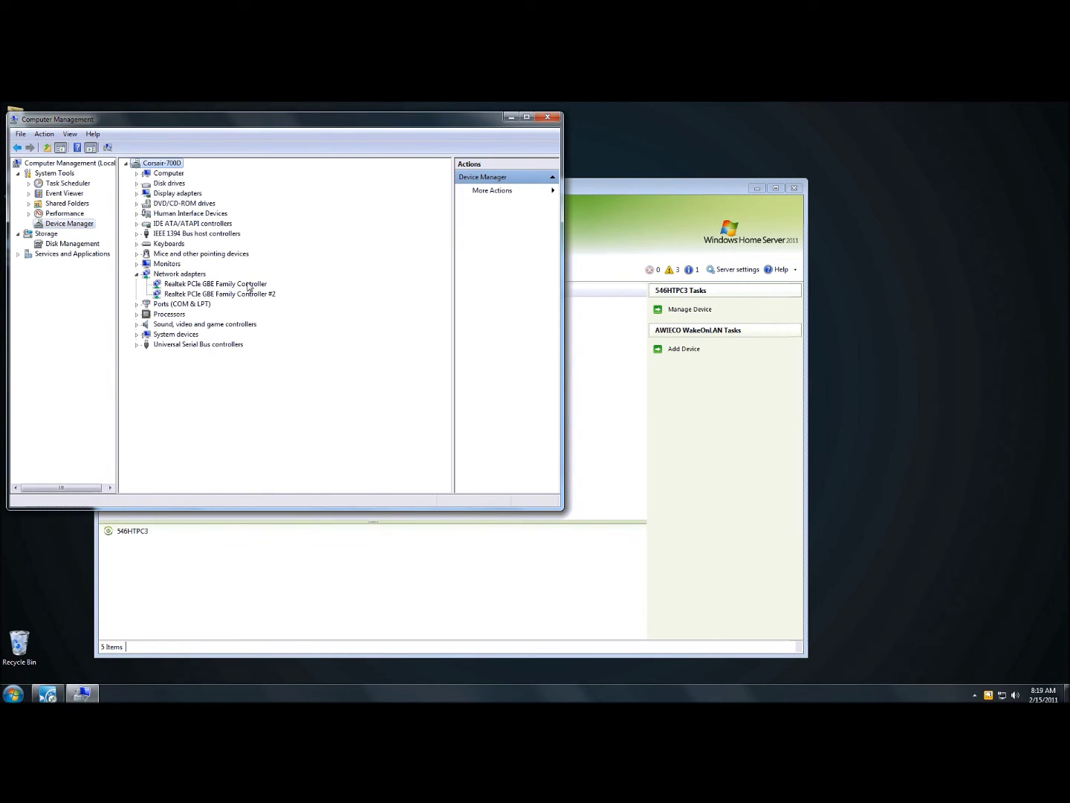
left_click(245, 285)
right_click(246, 284)
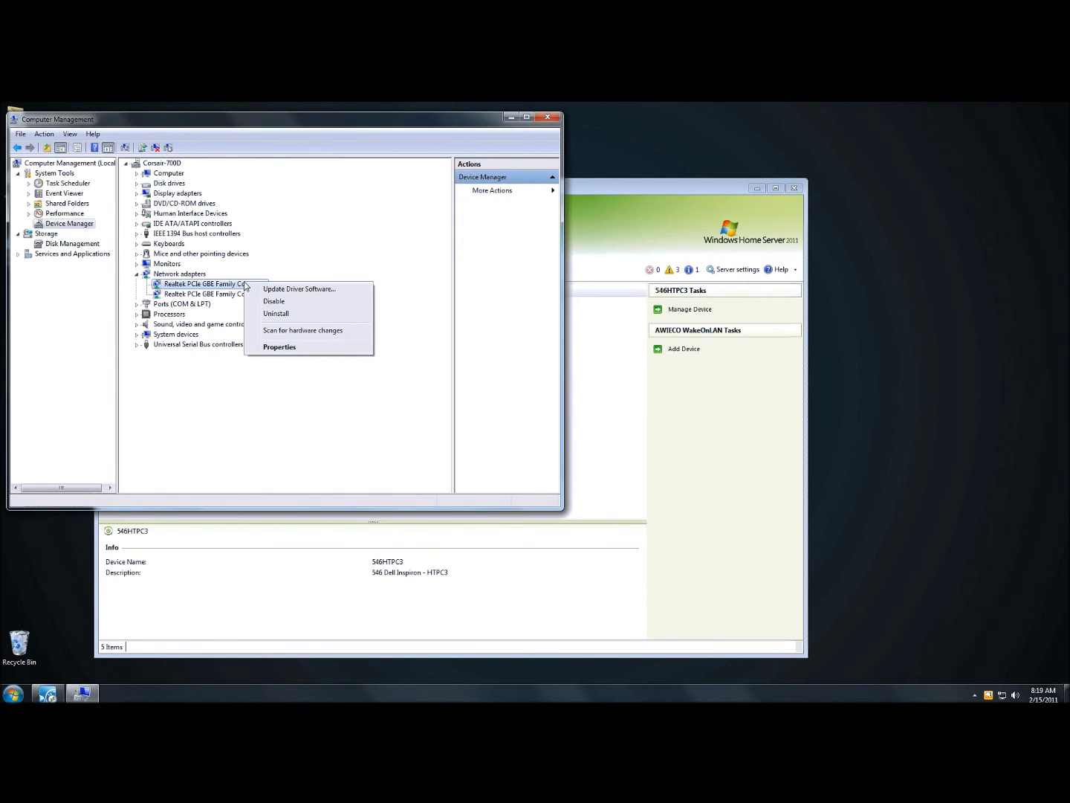
left_click(285, 347)
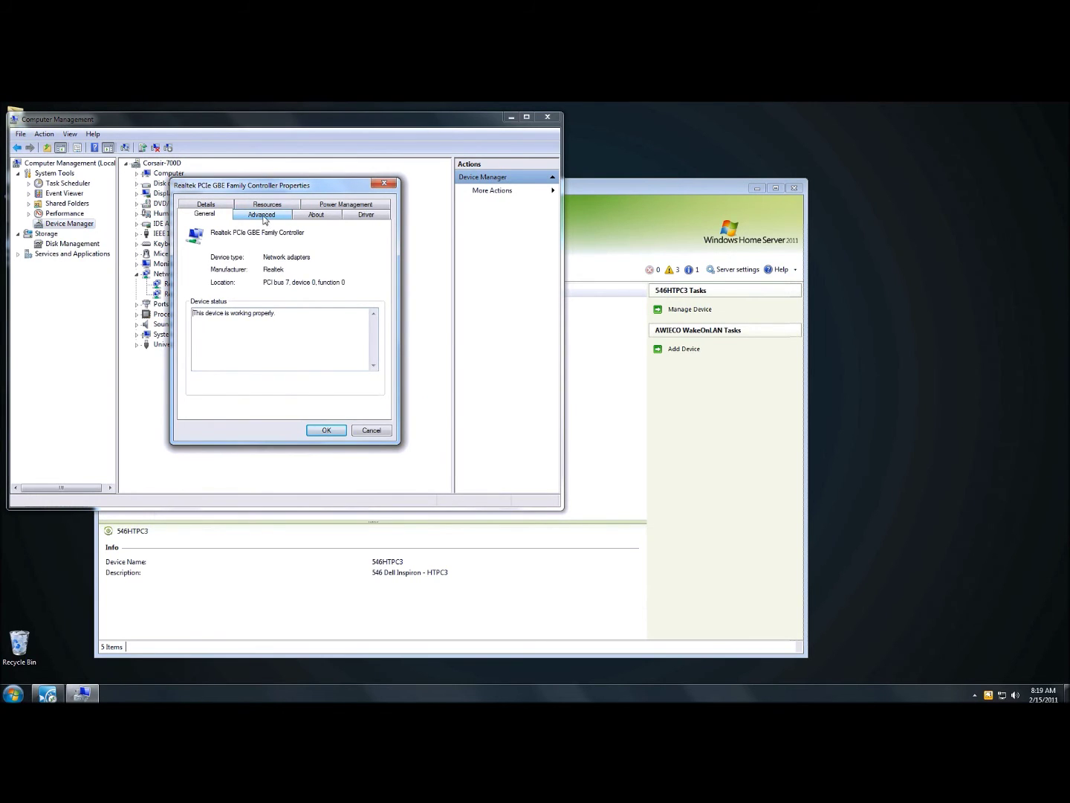
left_click(263, 217)
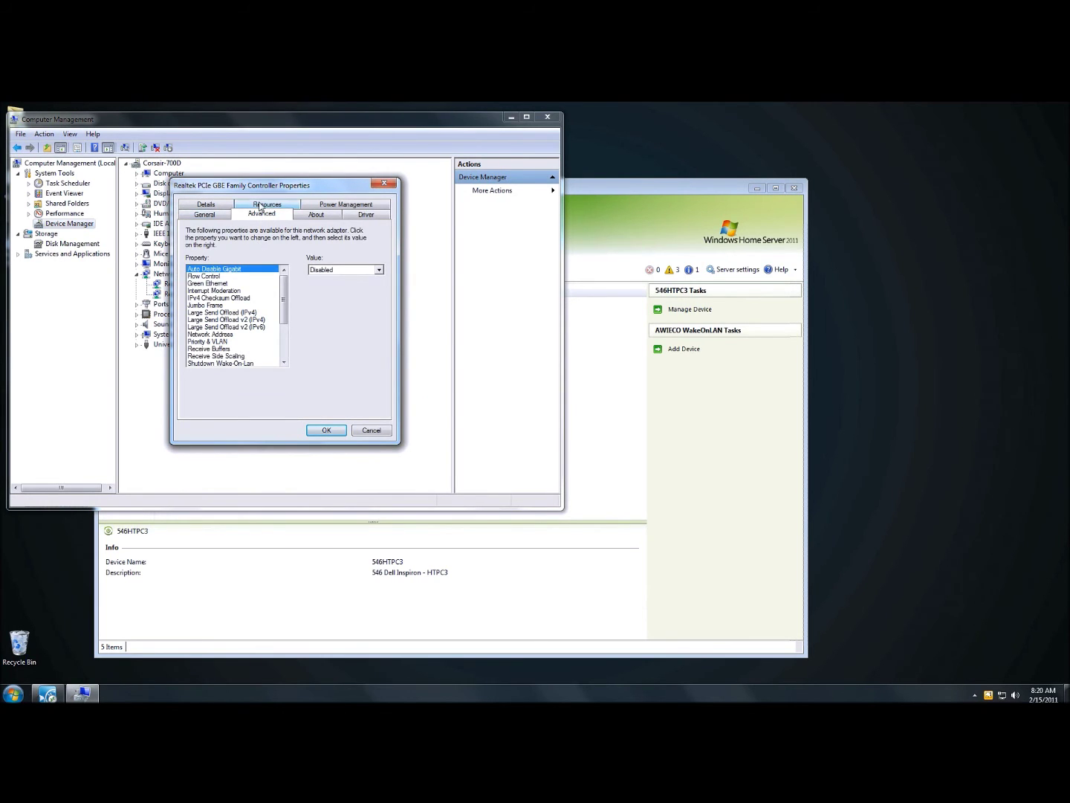
left_click_drag(286, 298, 286, 357)
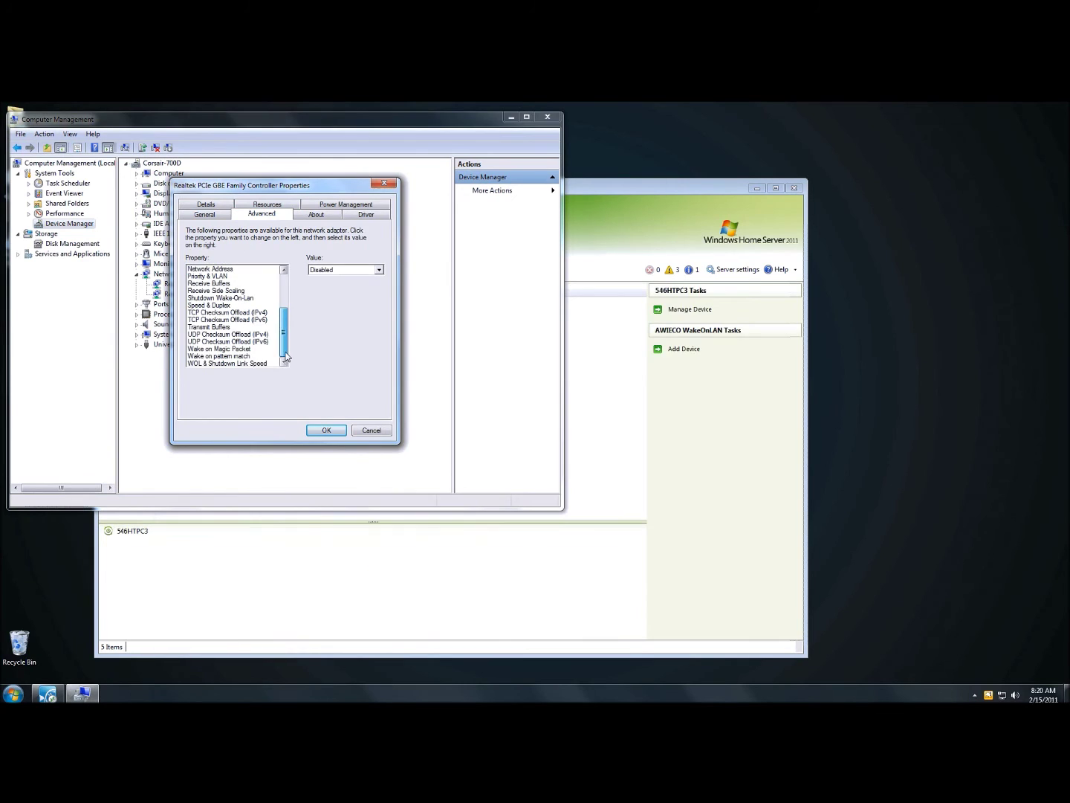
left_click(251, 364)
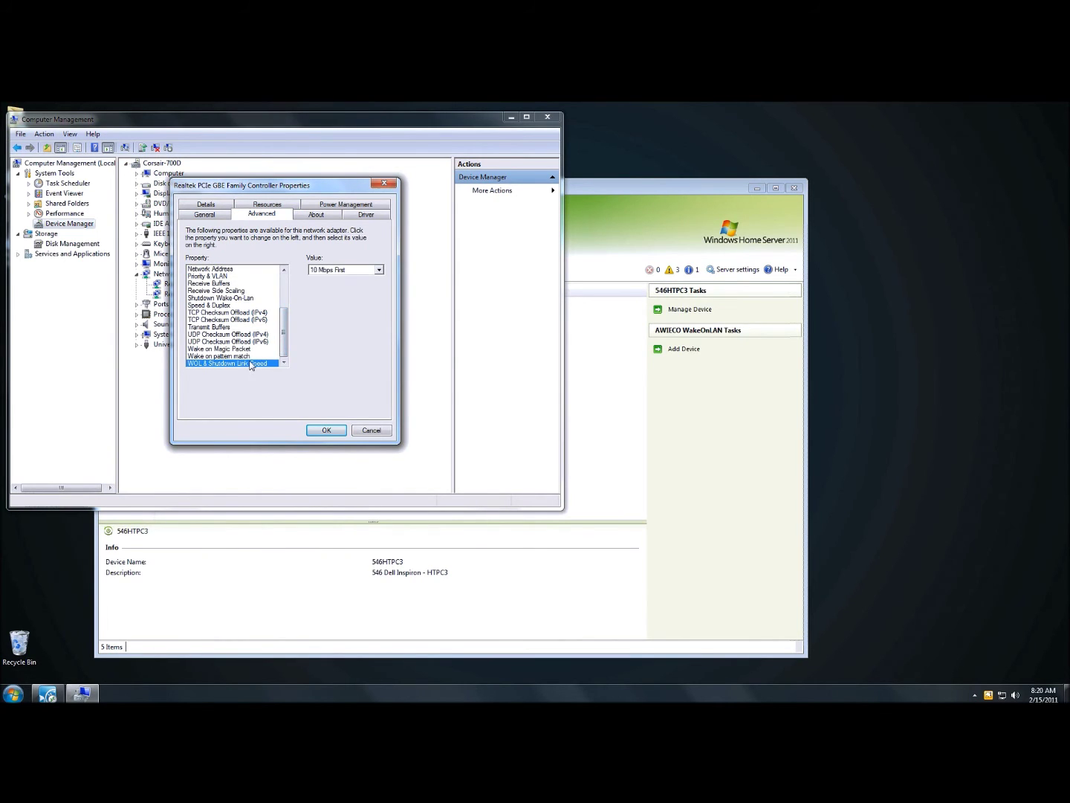
left_click(227, 356)
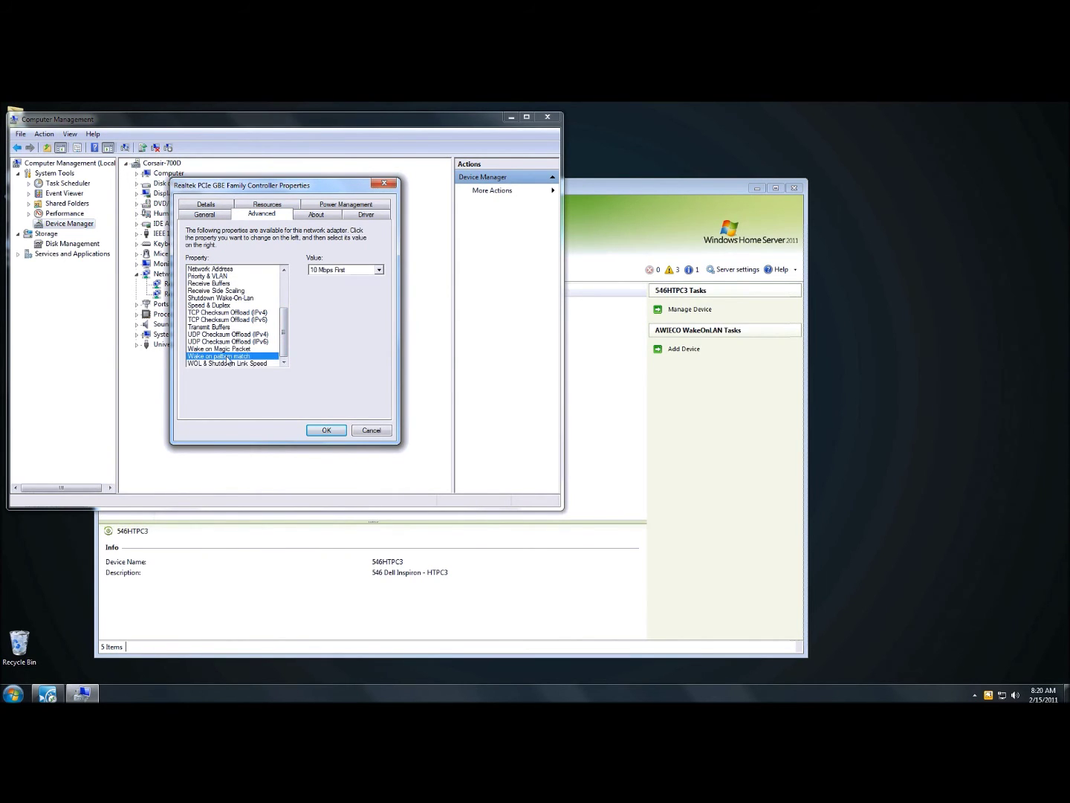
left_click(226, 349)
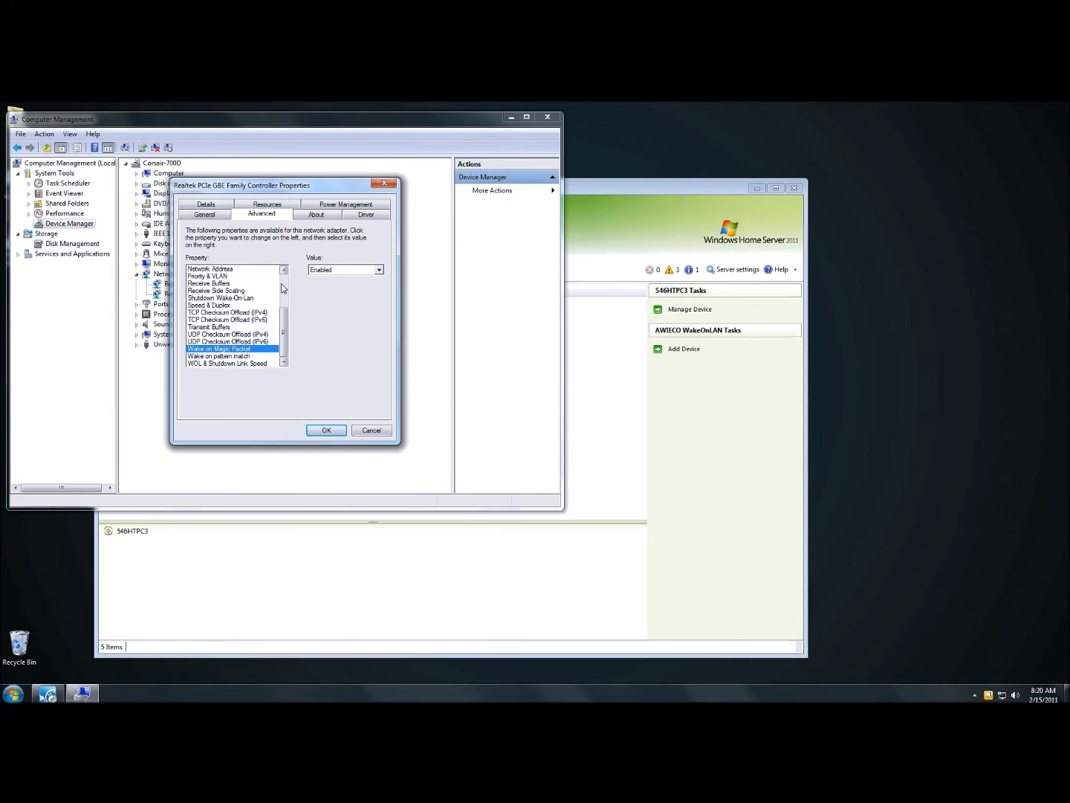
left_click(357, 432)
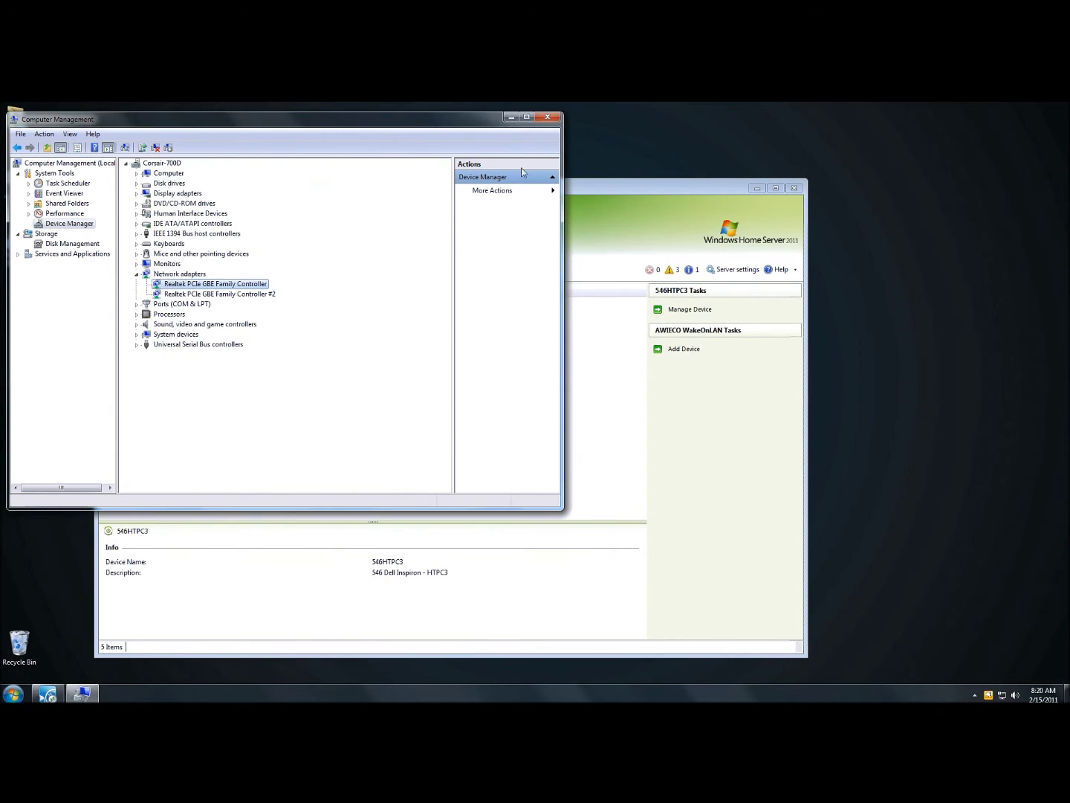
Step: Close Computer Management, wake up the Dell Mini, and open the RemoteLauncher page
left_click(549, 117)
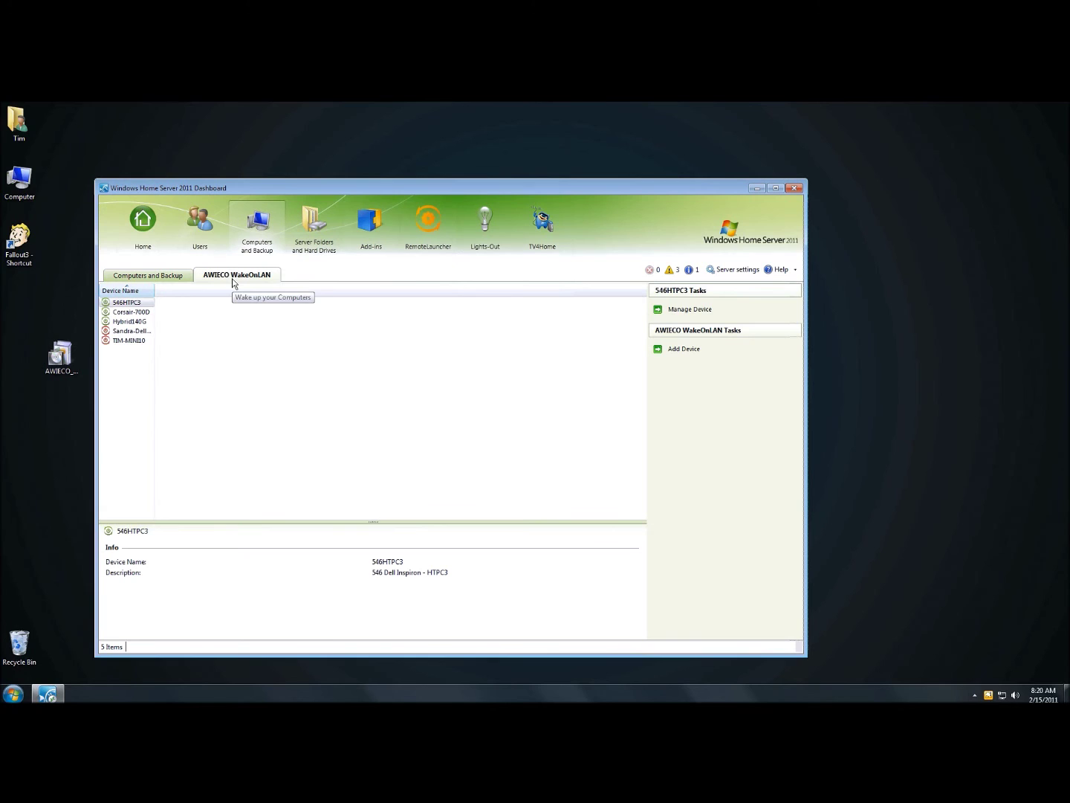
right_click(122, 331)
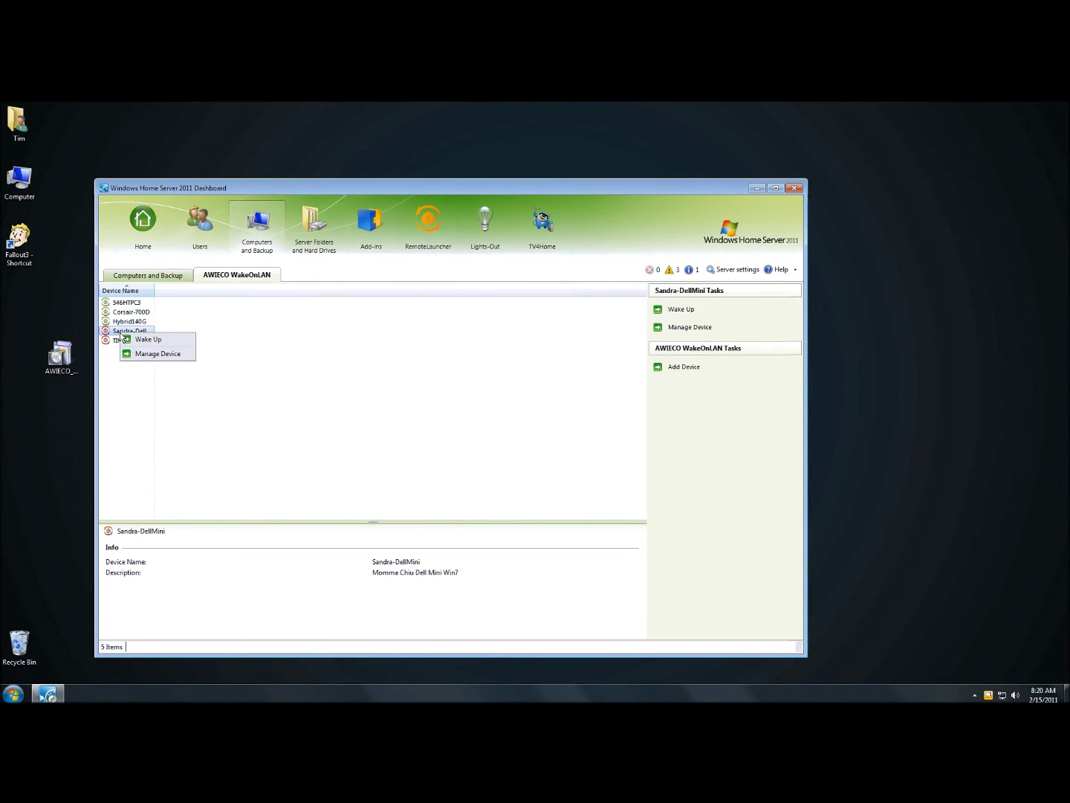
left_click(154, 342)
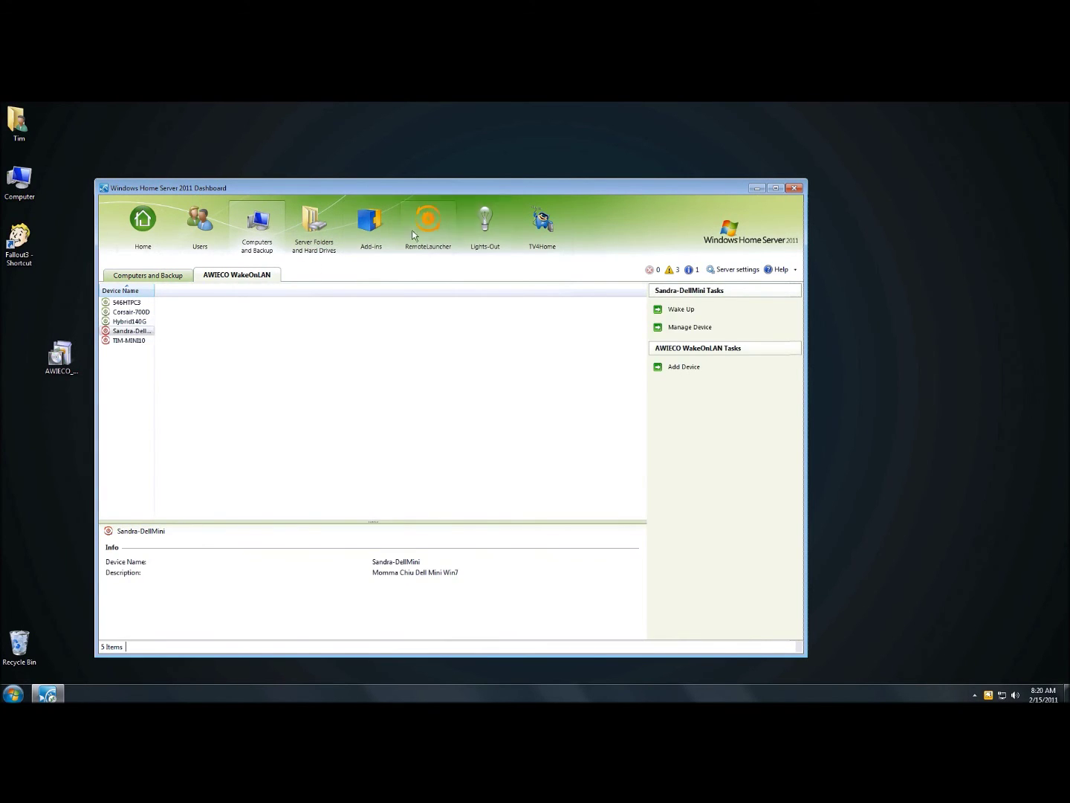
left_click(433, 227)
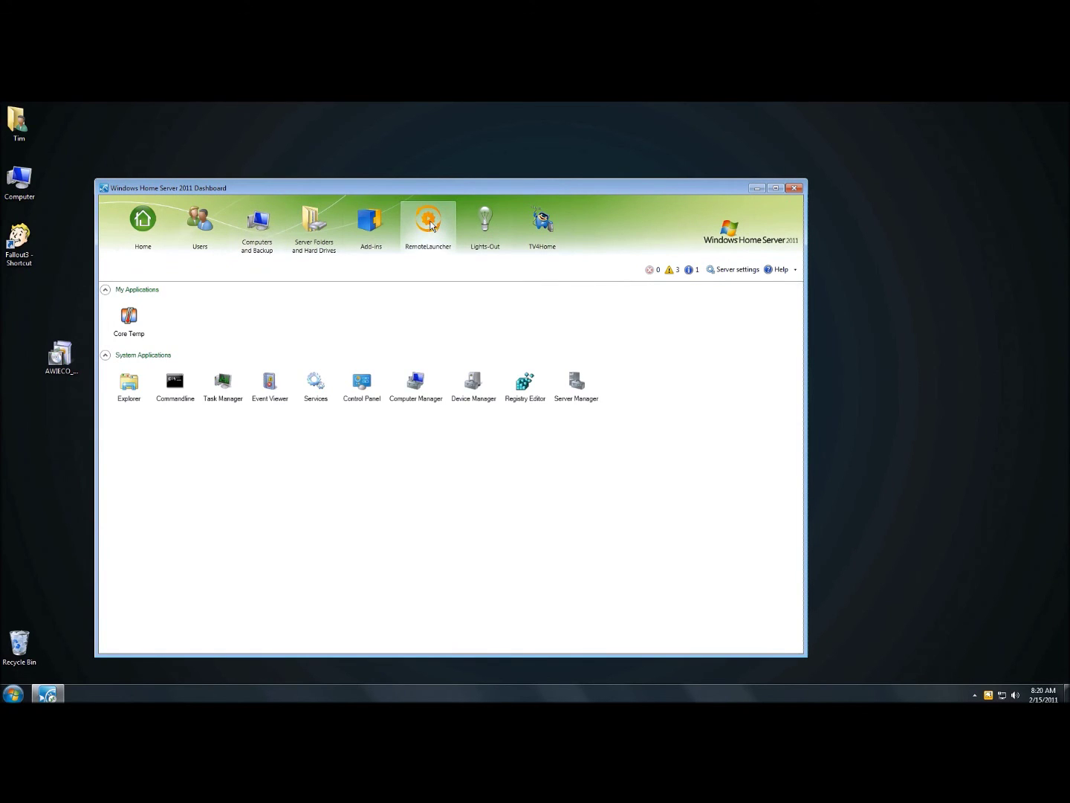
Step: Browse Network in Explorer, start a Remote Desktop Connection to HTPC5, and enter the user name
left_click(136, 394)
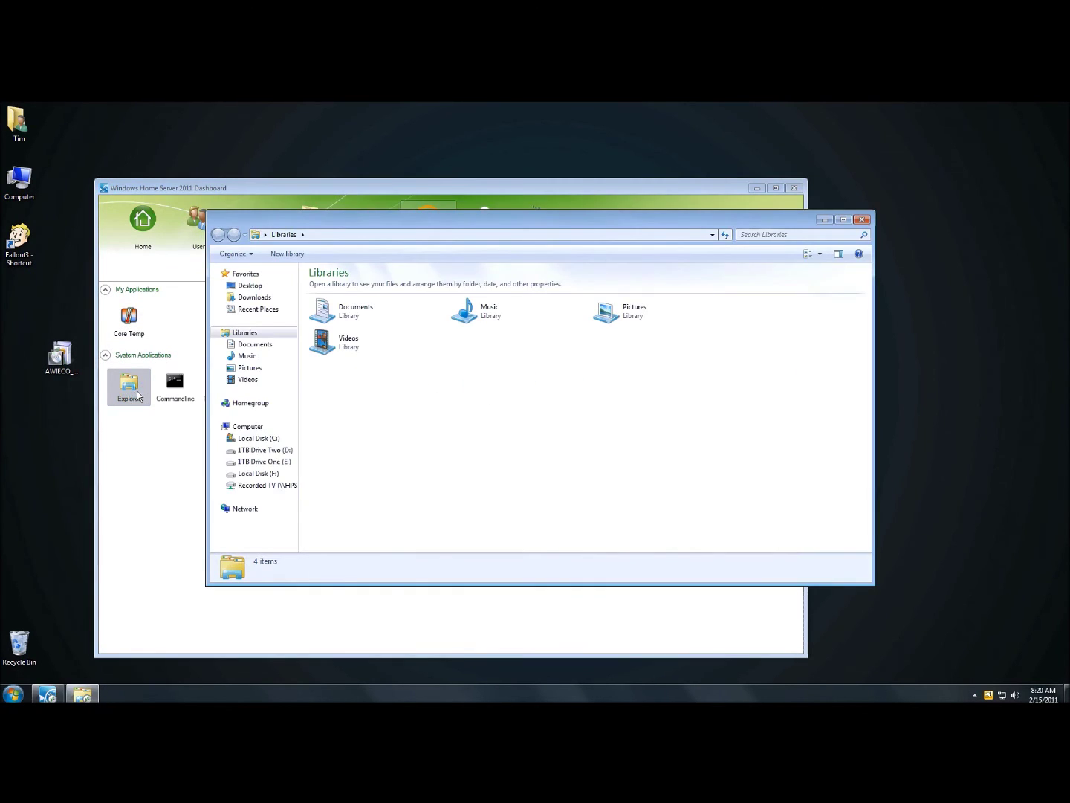
left_click(251, 512)
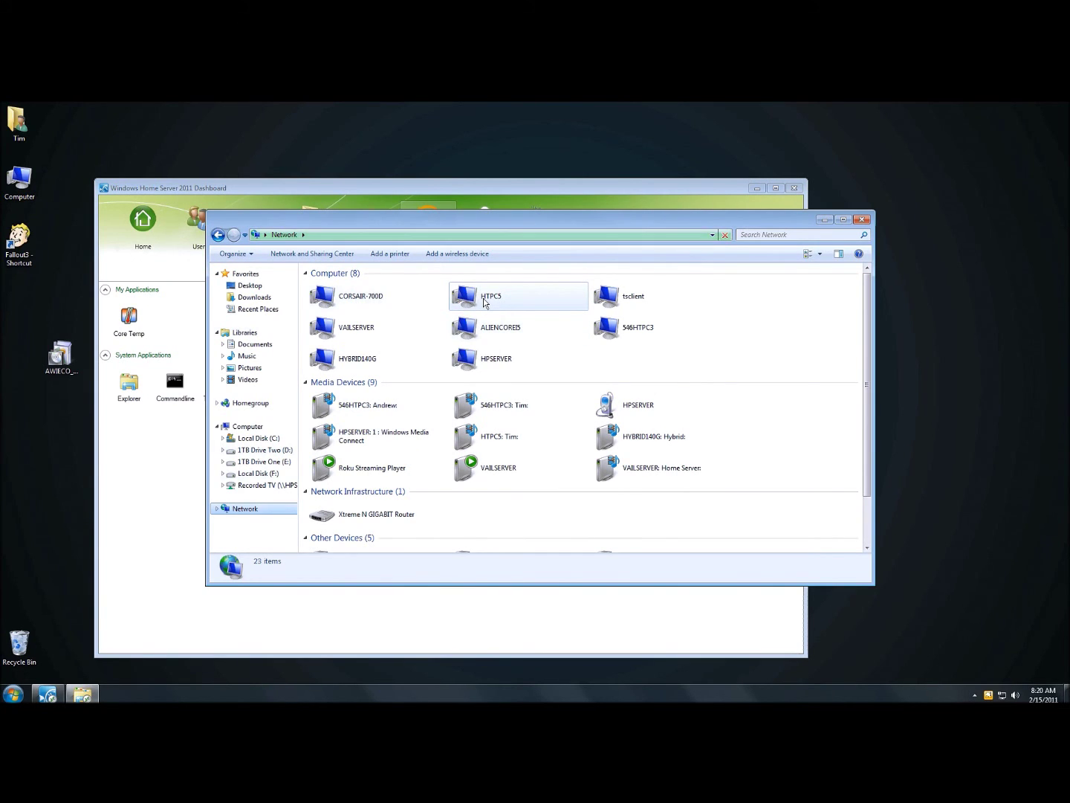
right_click(471, 300)
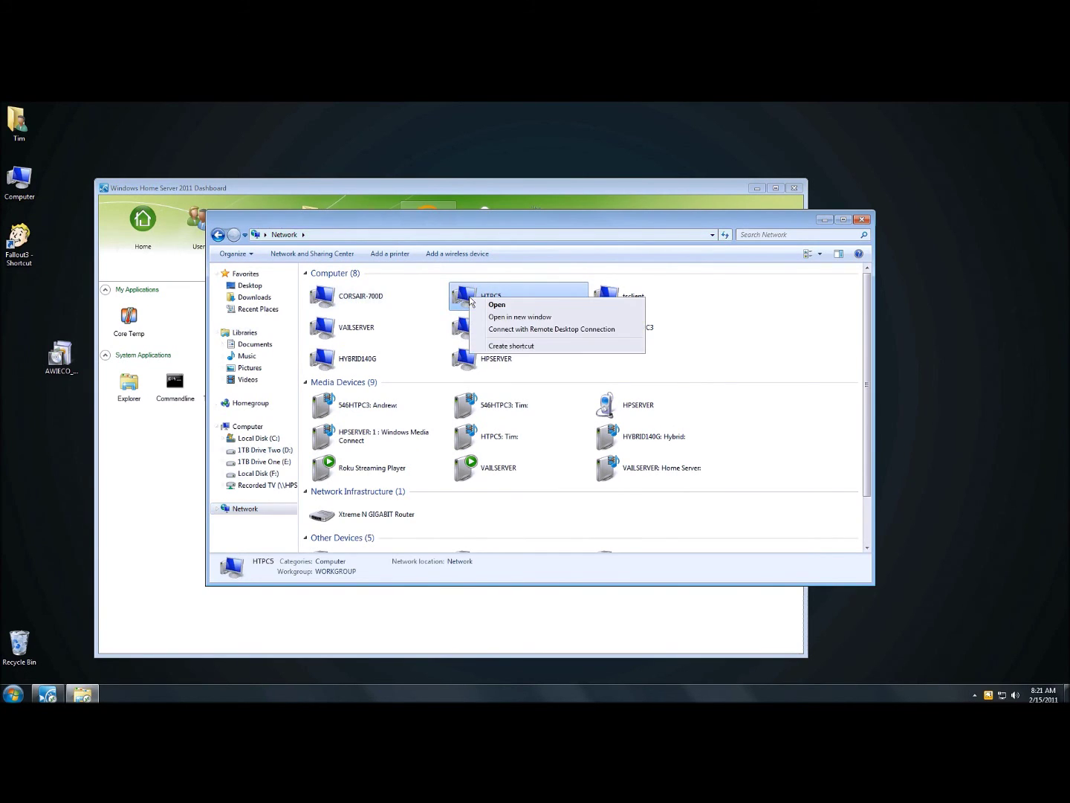
left_click(516, 330)
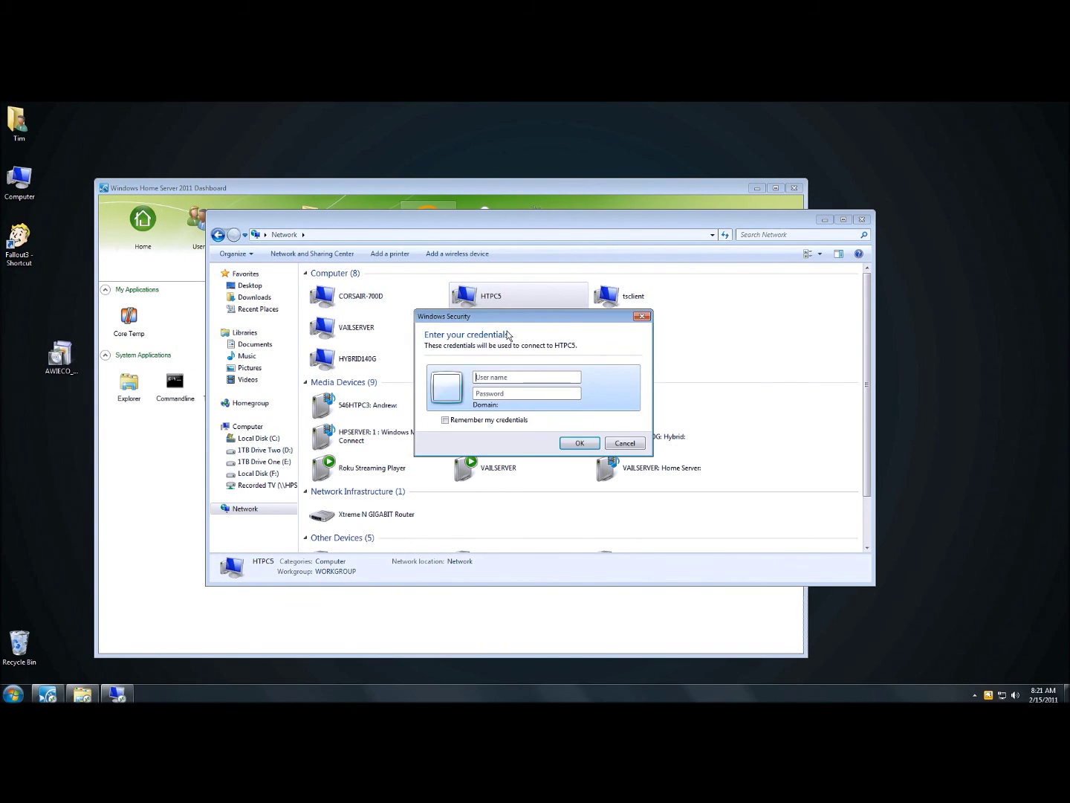
type("Tim")
type("•••••••")
Step: Sign in to HTPC5 with remembered credentials and permanently trust its certificate
left_click(446, 420)
left_click(580, 443)
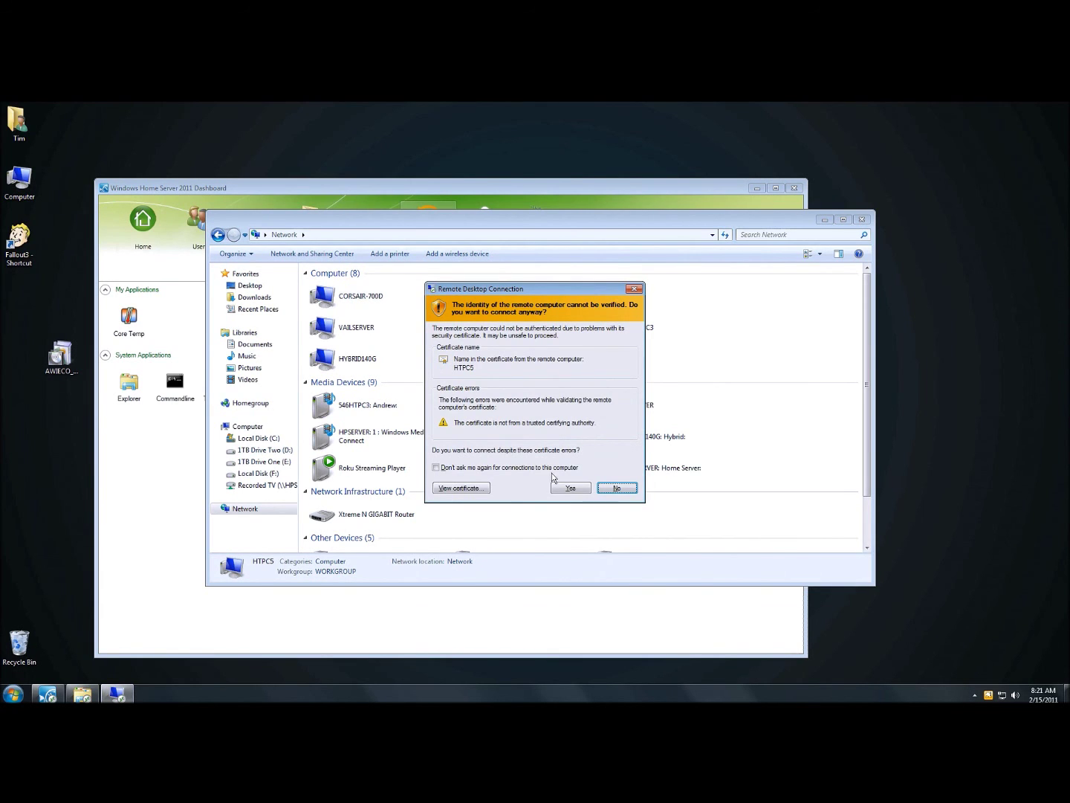
left_click(539, 467)
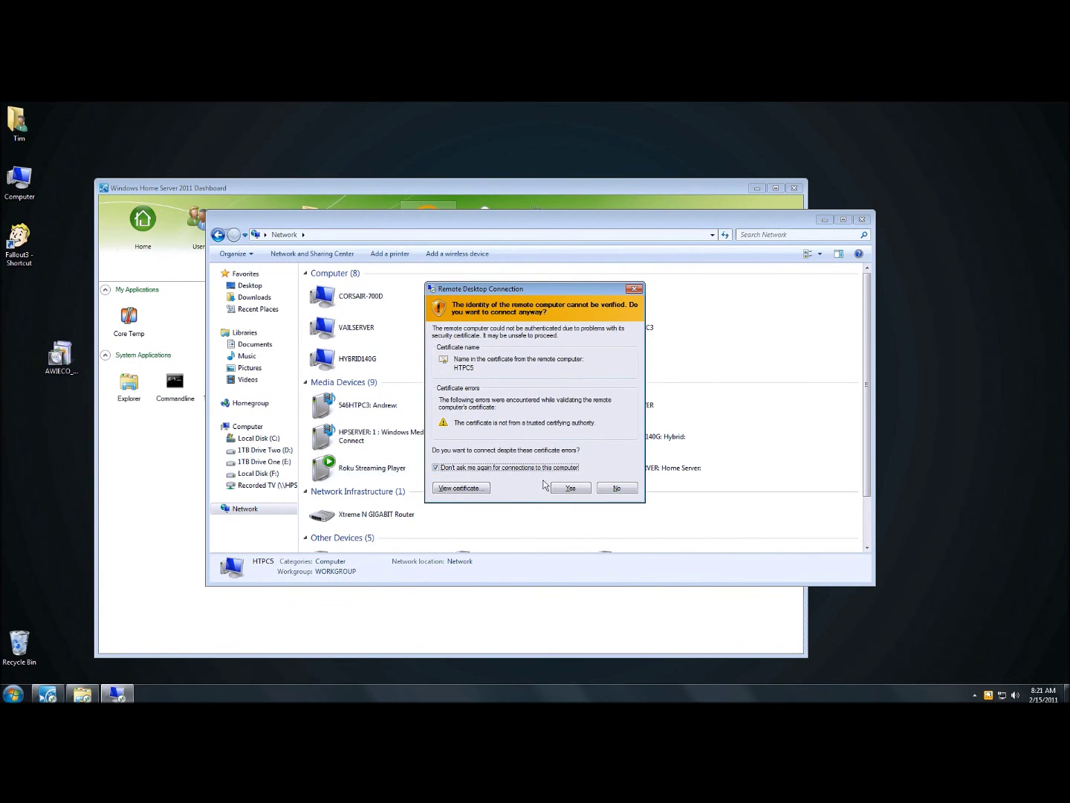
left_click(570, 487)
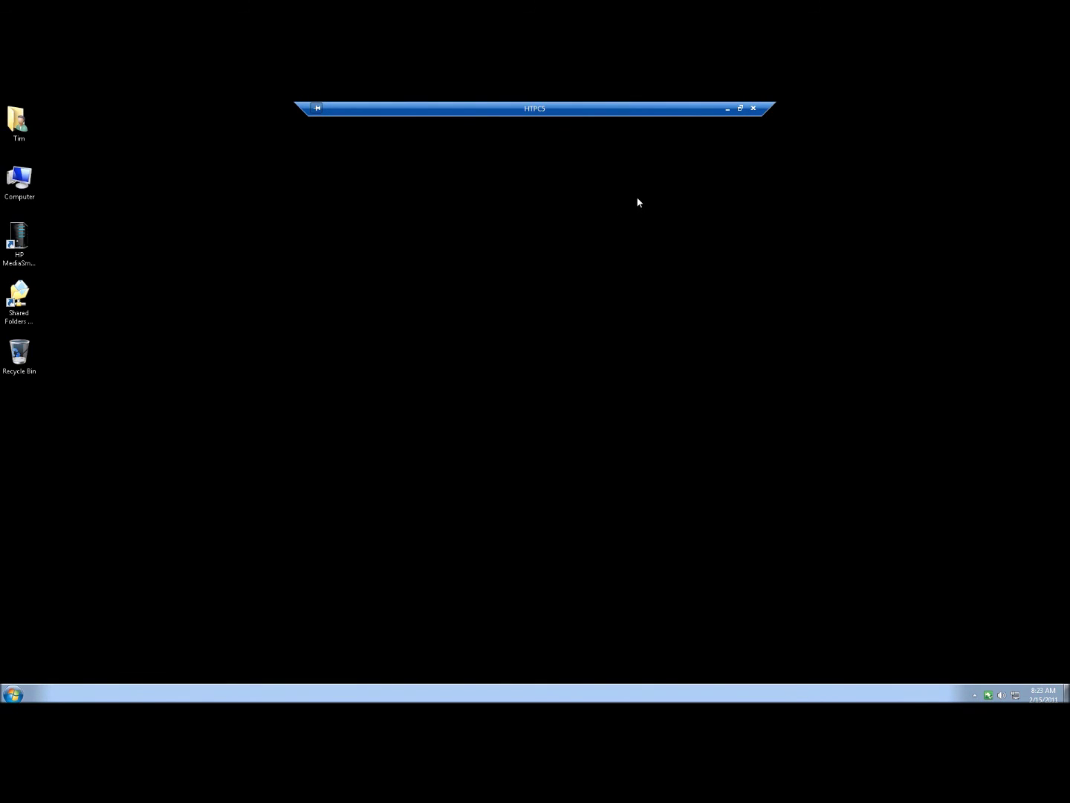
Step: View HTPC5's system properties from the Computer context menu, then close them
right_click(37, 185)
left_click(77, 290)
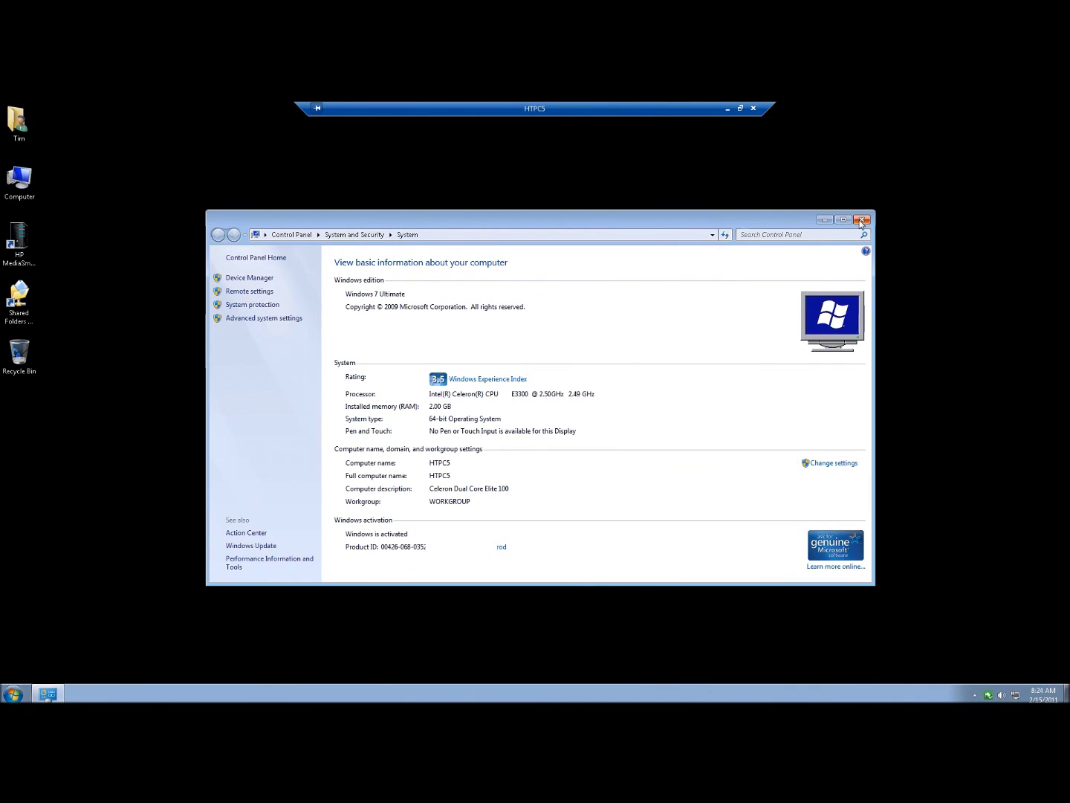
left_click(861, 221)
Step: Disconnect the remote session to HTPC5 and close the Network window
left_click(753, 108)
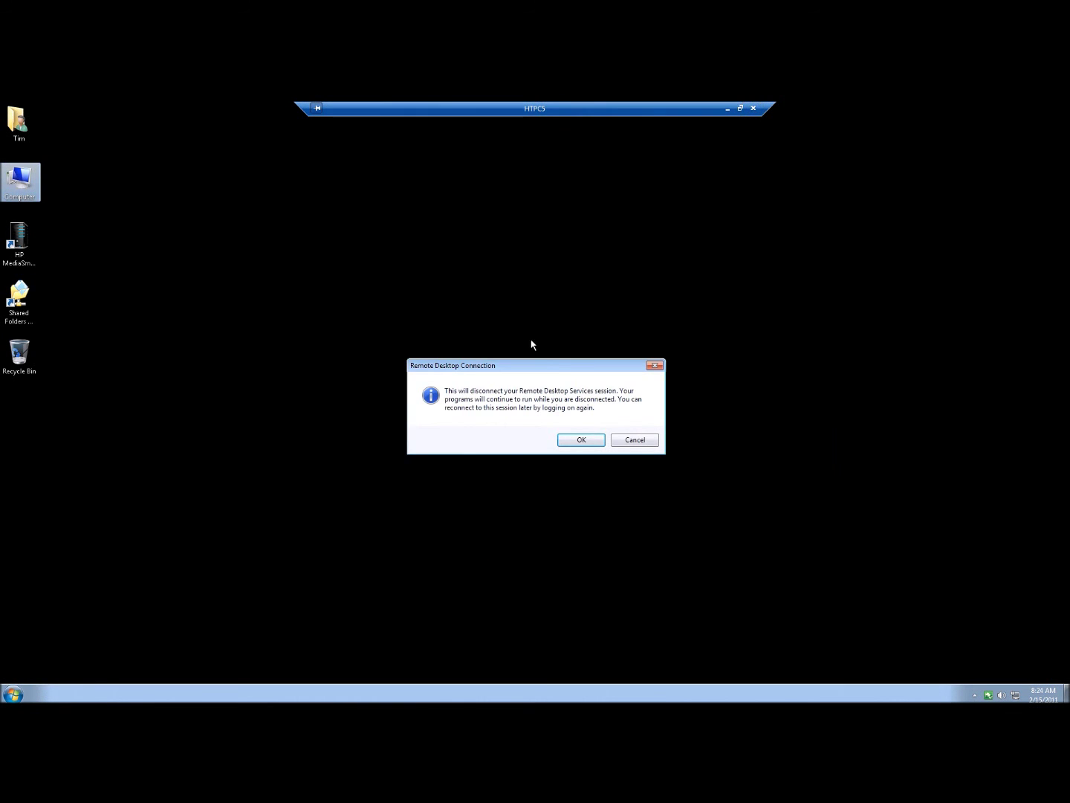
left_click(598, 443)
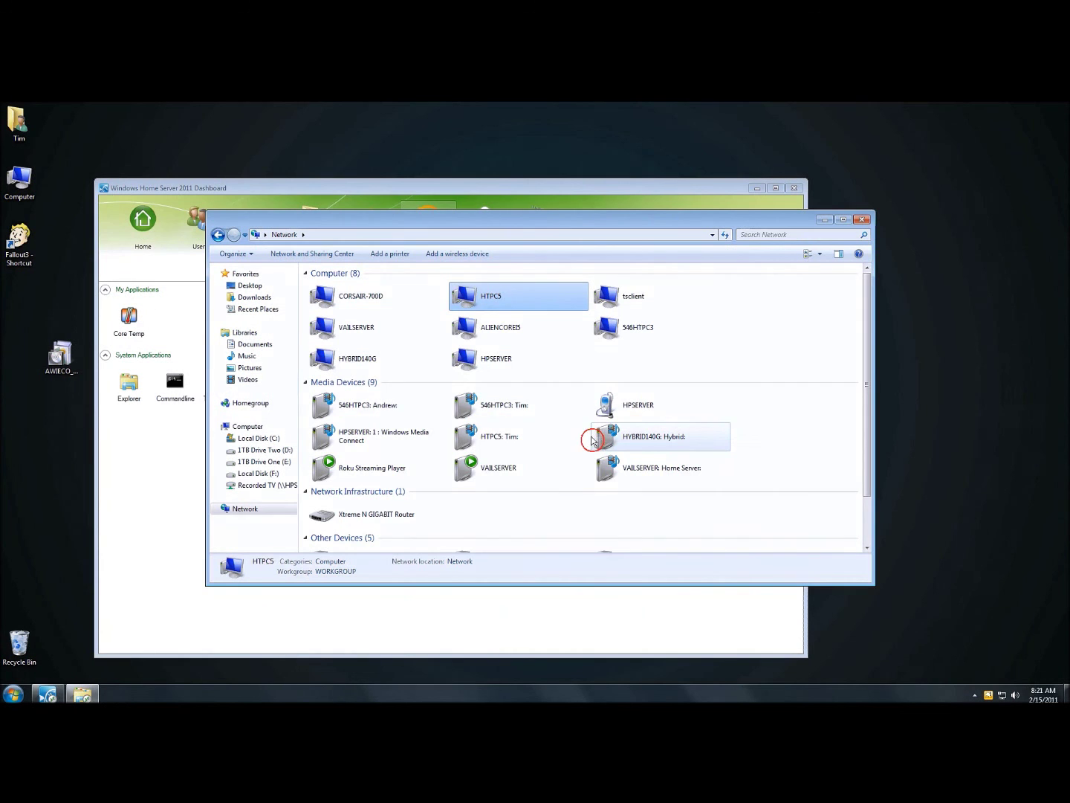
left_click(863, 223)
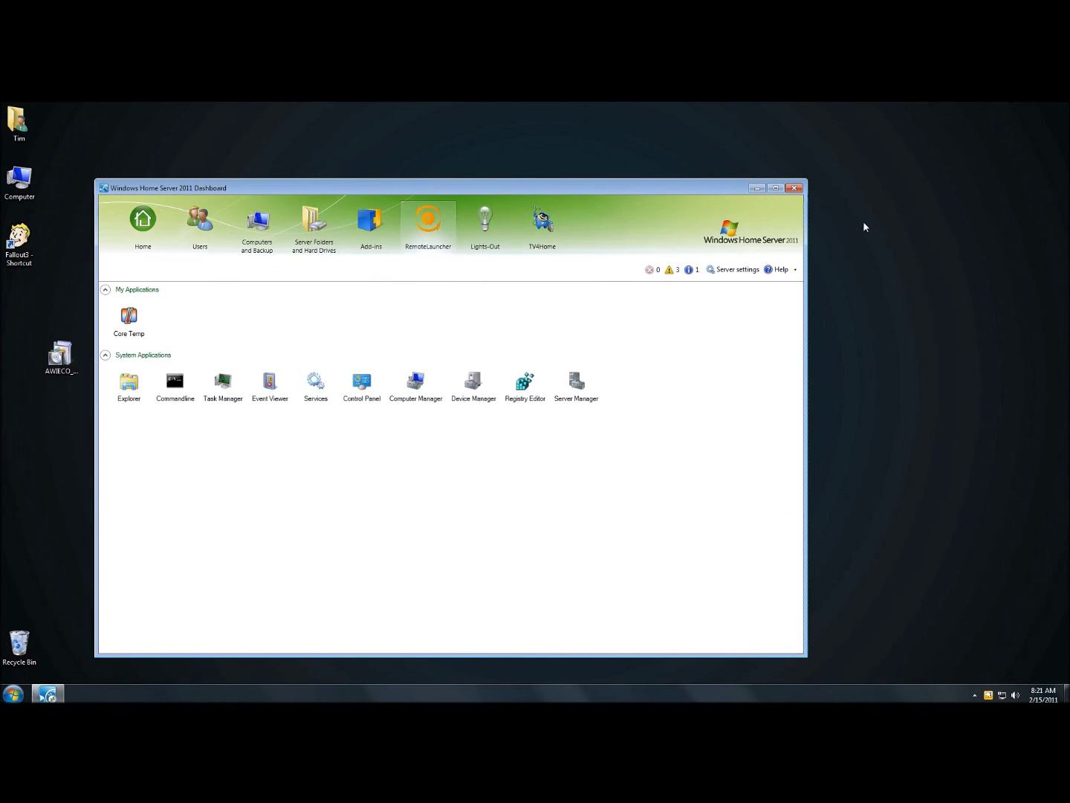